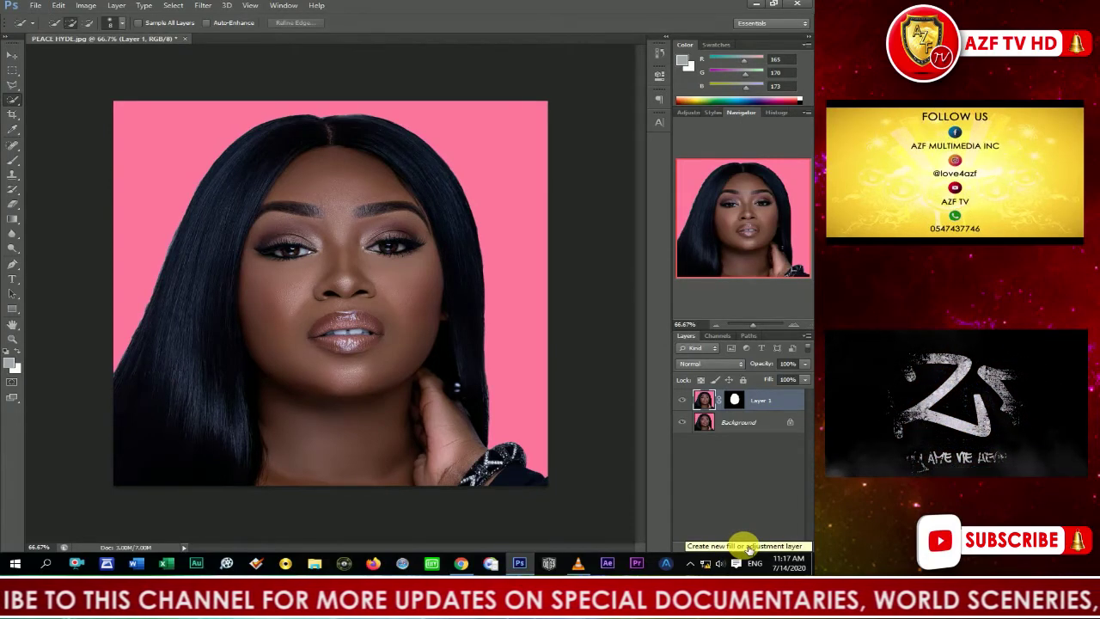
Add a Black & White adjustment layer above Layer 1 with its default settings.
click(749, 548)
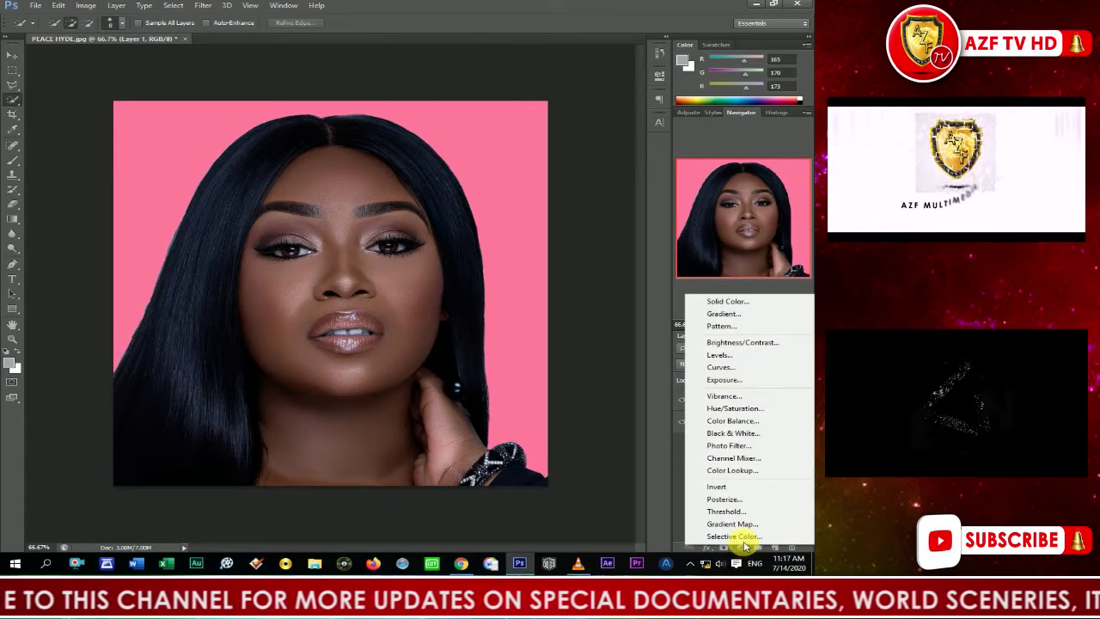
click(737, 433)
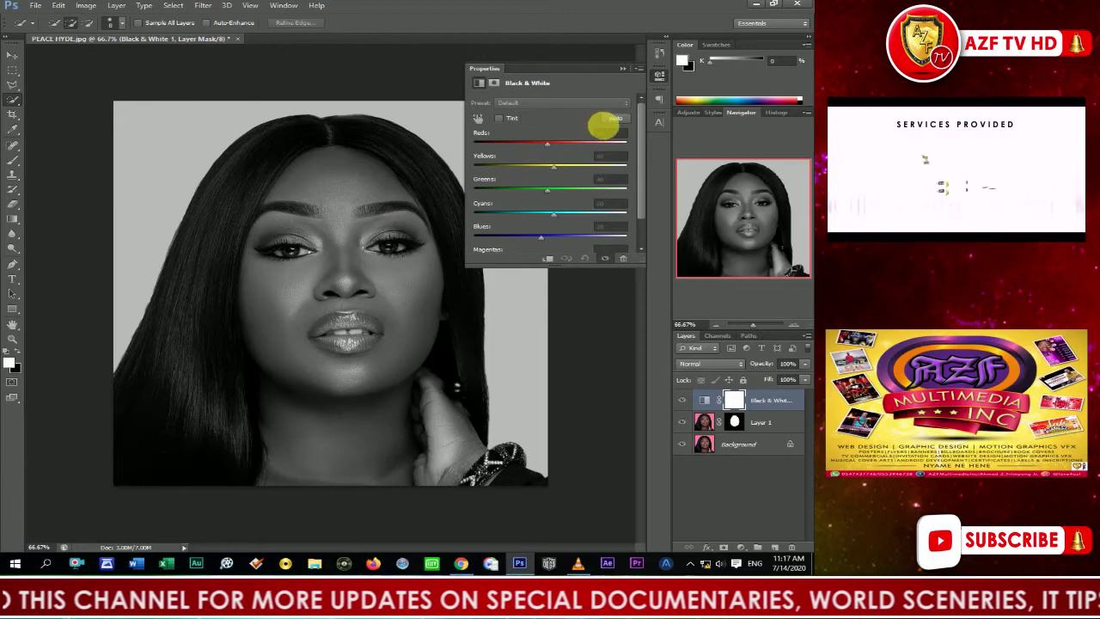
click(624, 68)
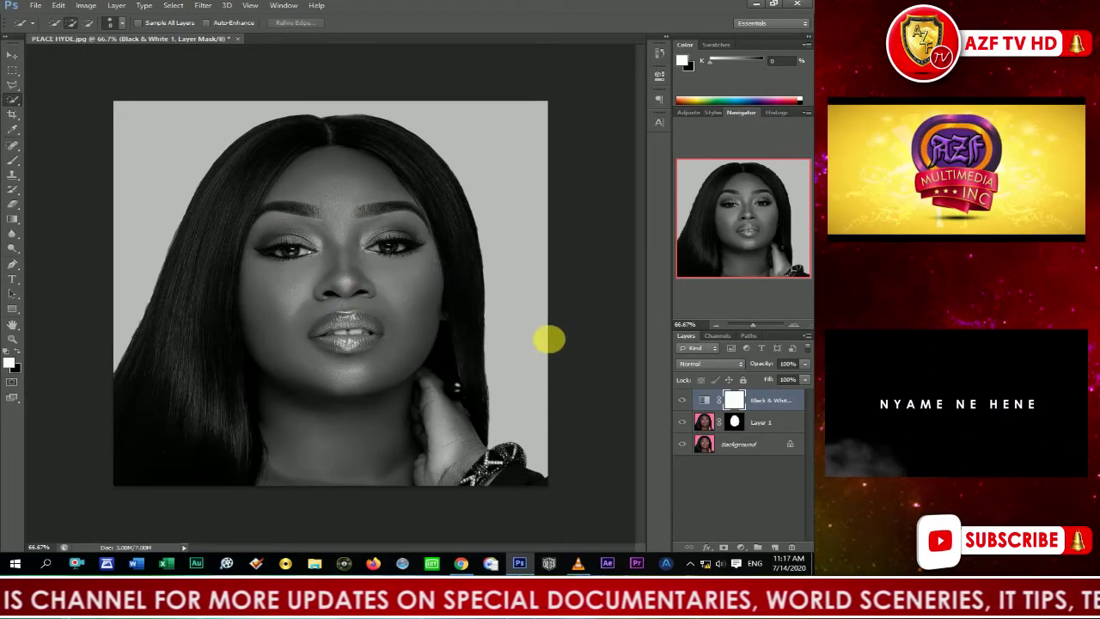
Move Layer 1's face mask onto the Black & White adjustment layer, replacing that layer's existing mask.
click(760, 422)
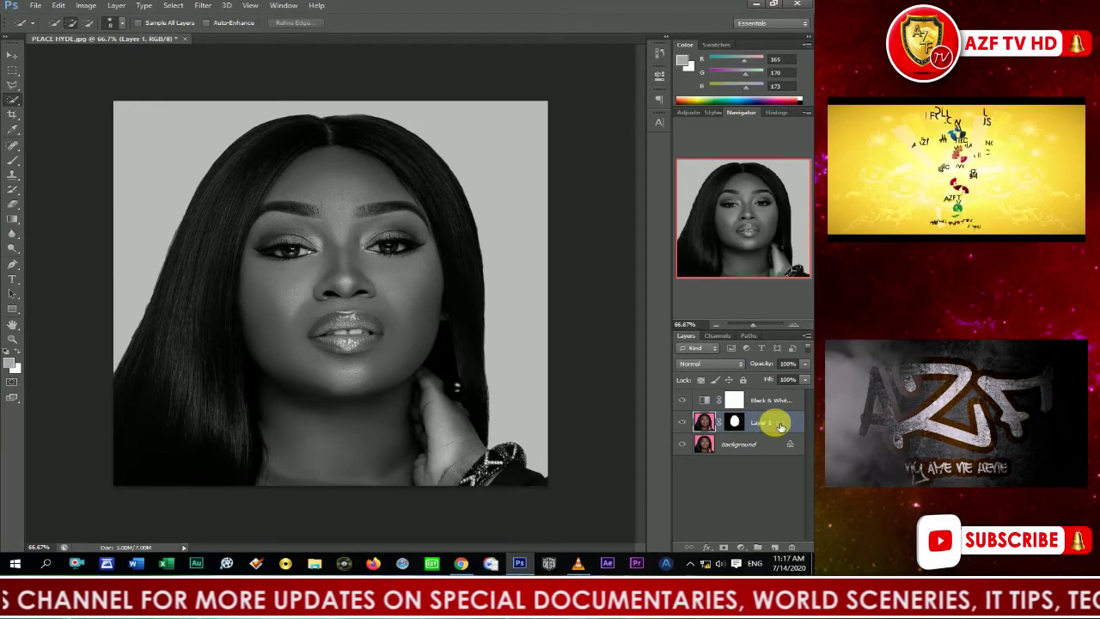
click(735, 423)
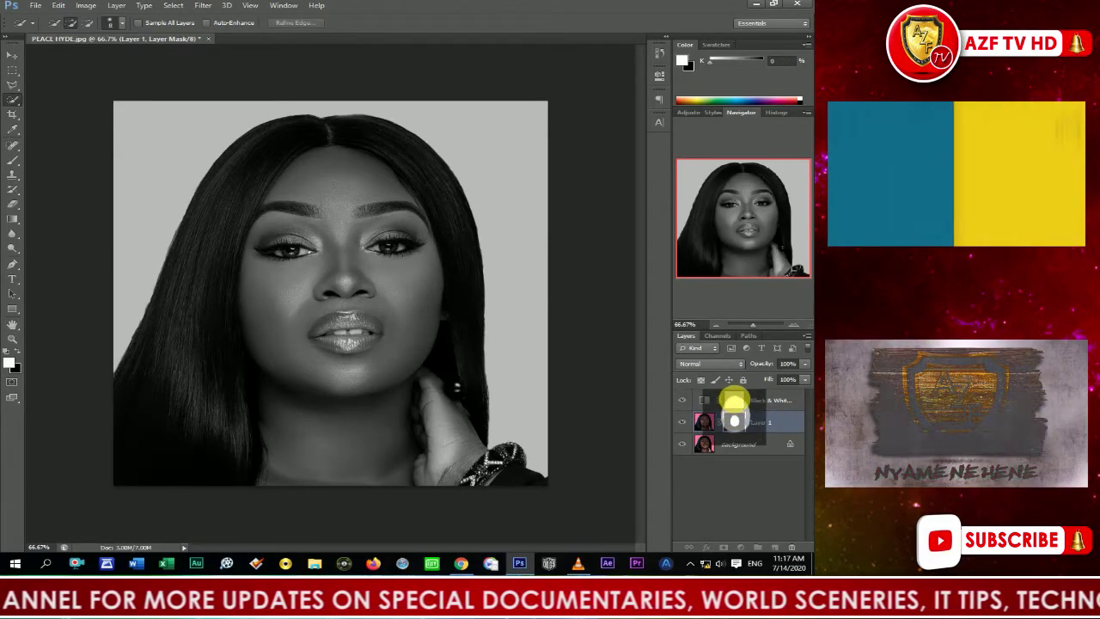
drag(733, 401, 734, 402)
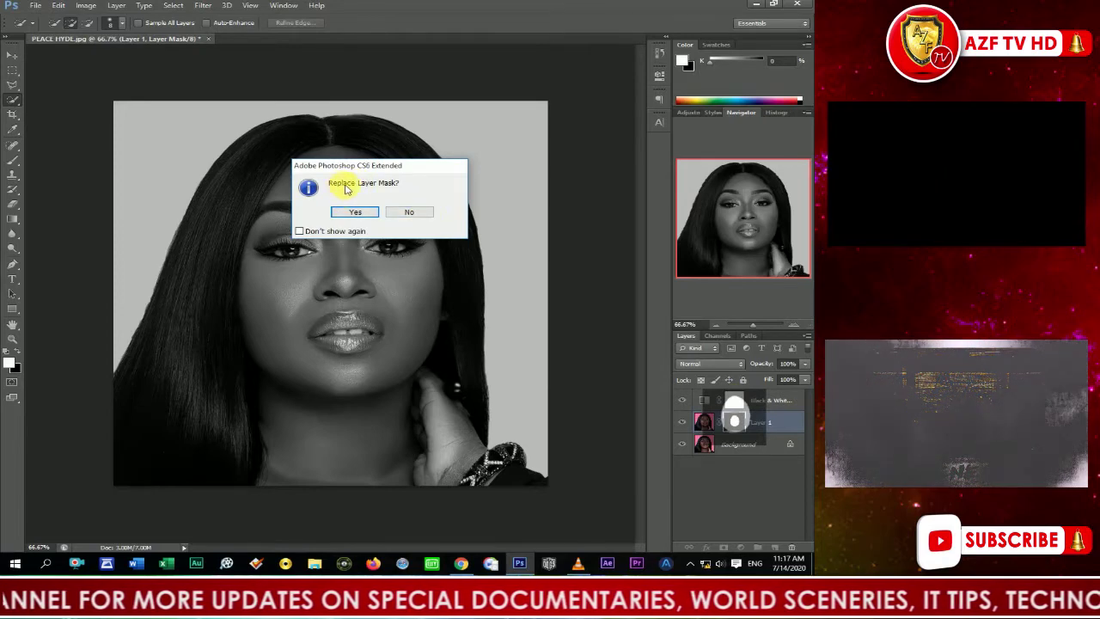
click(363, 213)
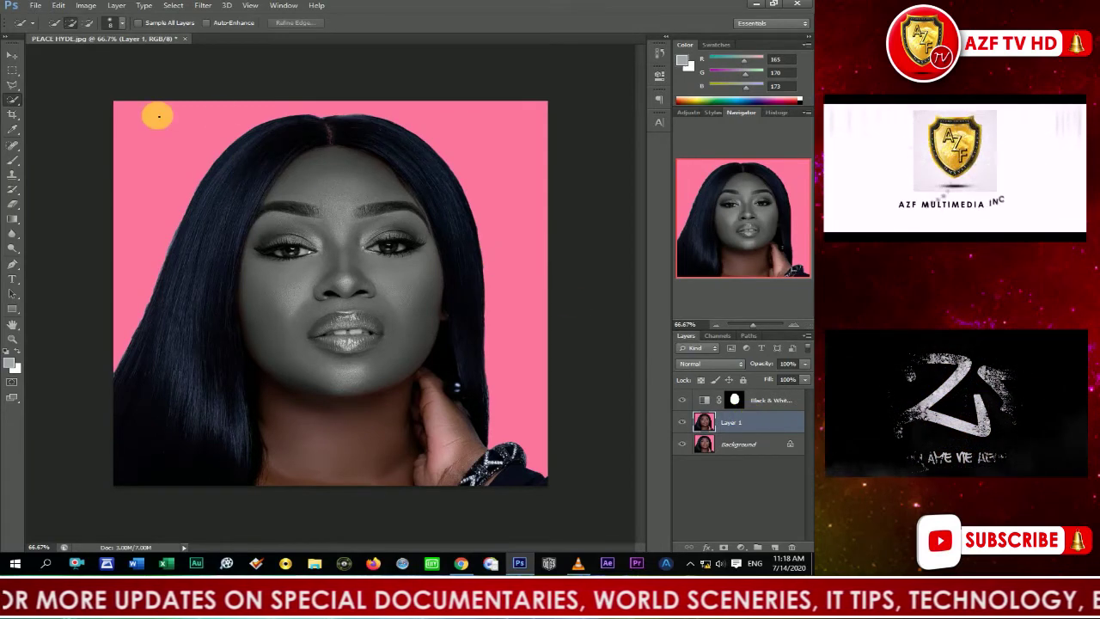
Open ghananew.jpg from the ELEMENTS collection's FLAG folder on the DESIGN STUFFZ (D:) drive.
click(36, 7)
click(54, 30)
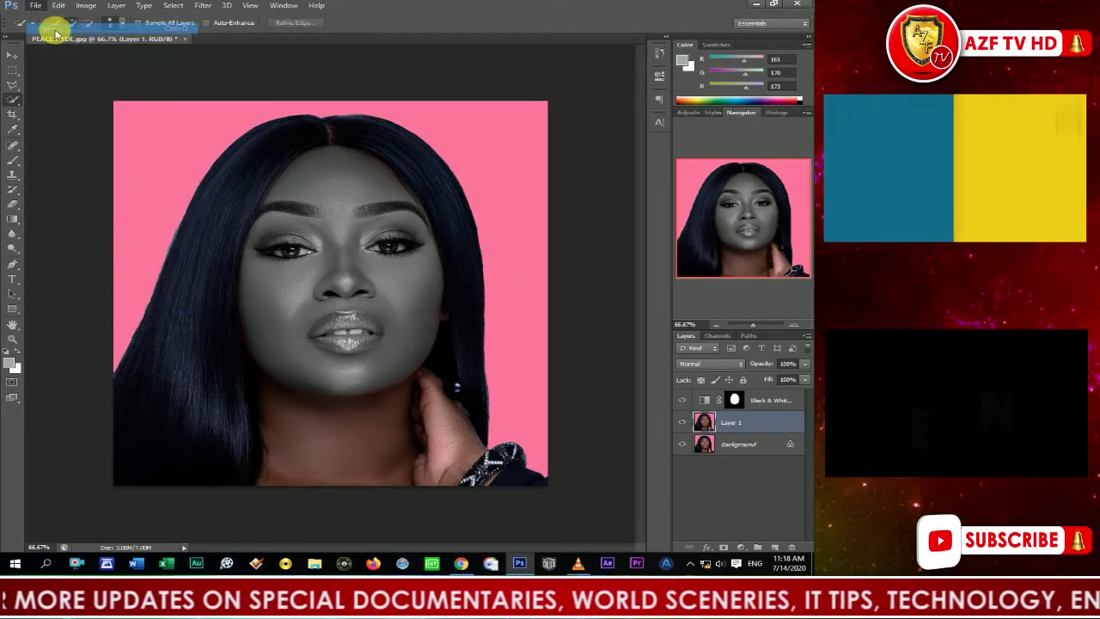
click(40, 159)
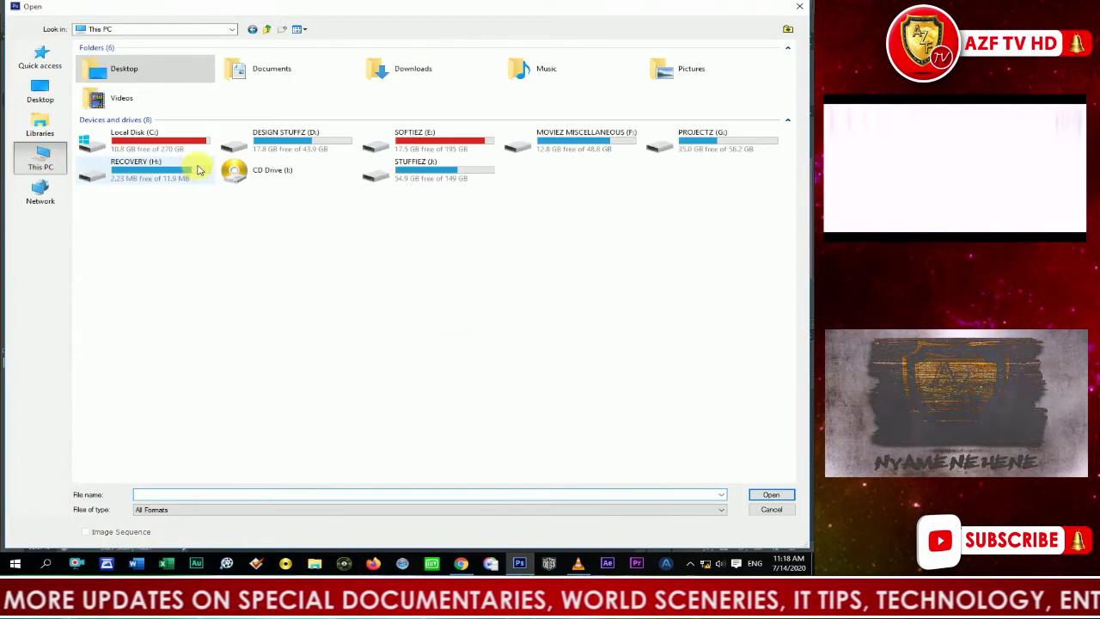
double_click(295, 138)
click(155, 81)
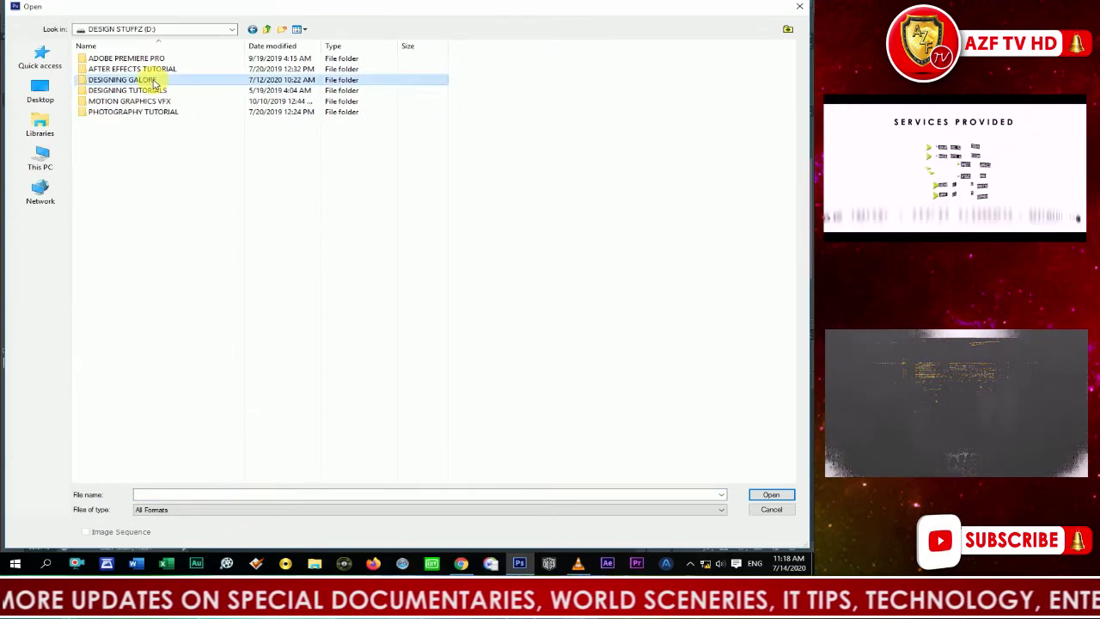
double_click(155, 82)
double_click(113, 322)
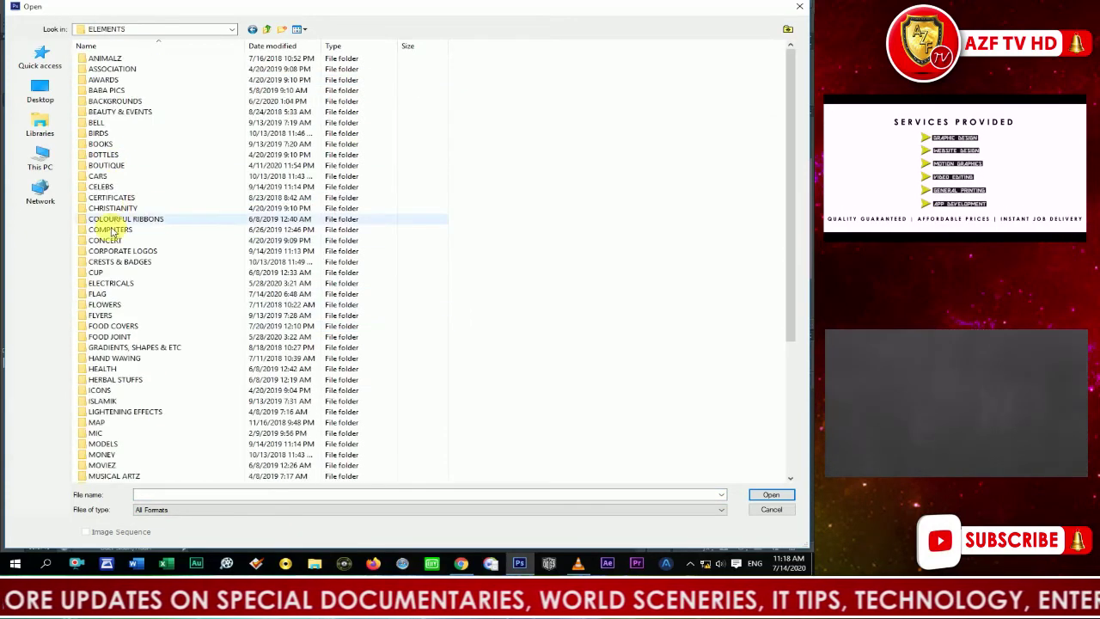
double_click(107, 293)
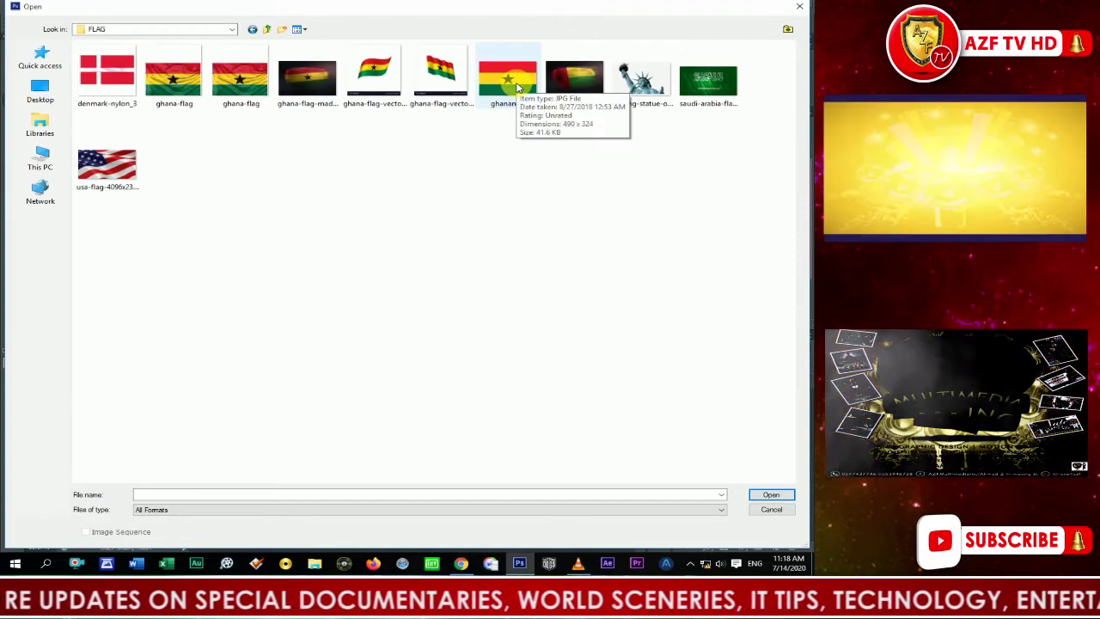
double_click(516, 86)
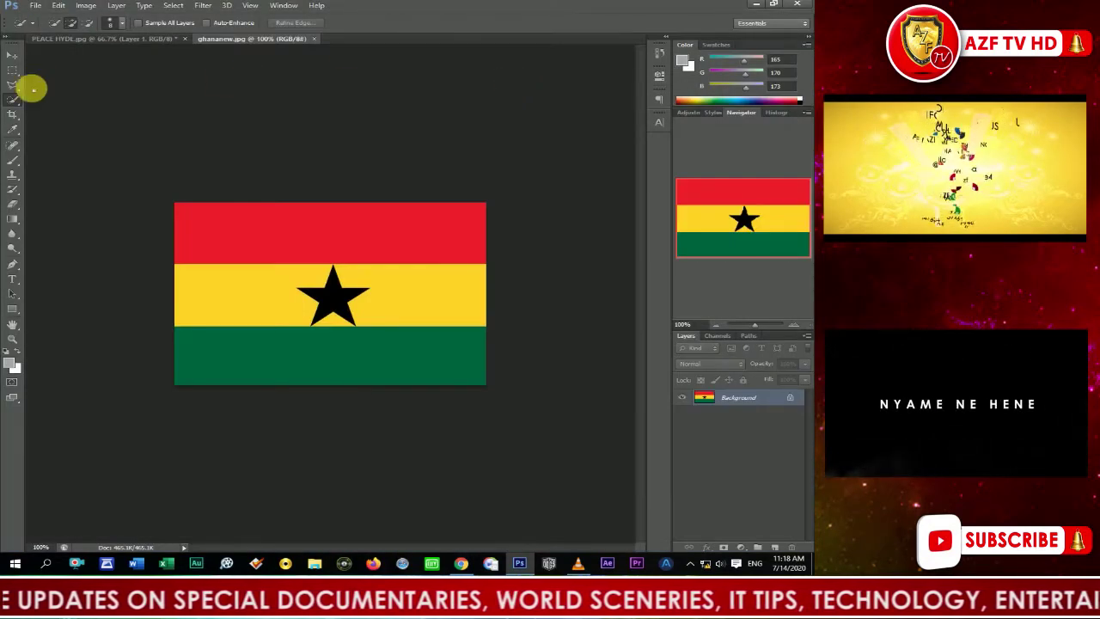
Bring the flag image into the portrait document and place its layer above the Black & White adjustment layer.
click(12, 54)
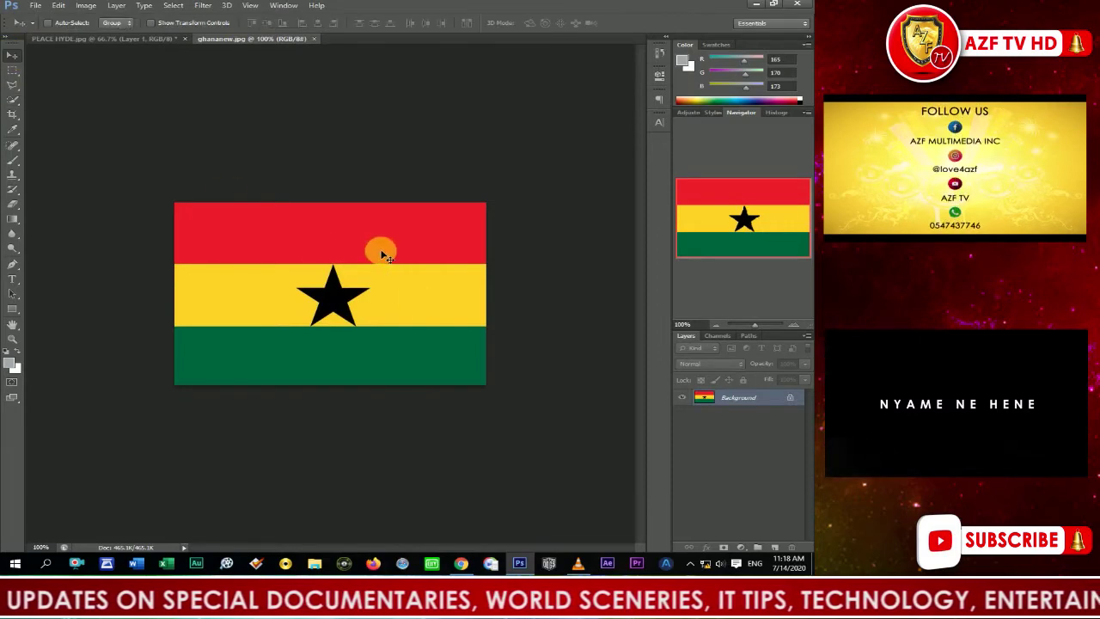
drag(378, 247, 351, 263)
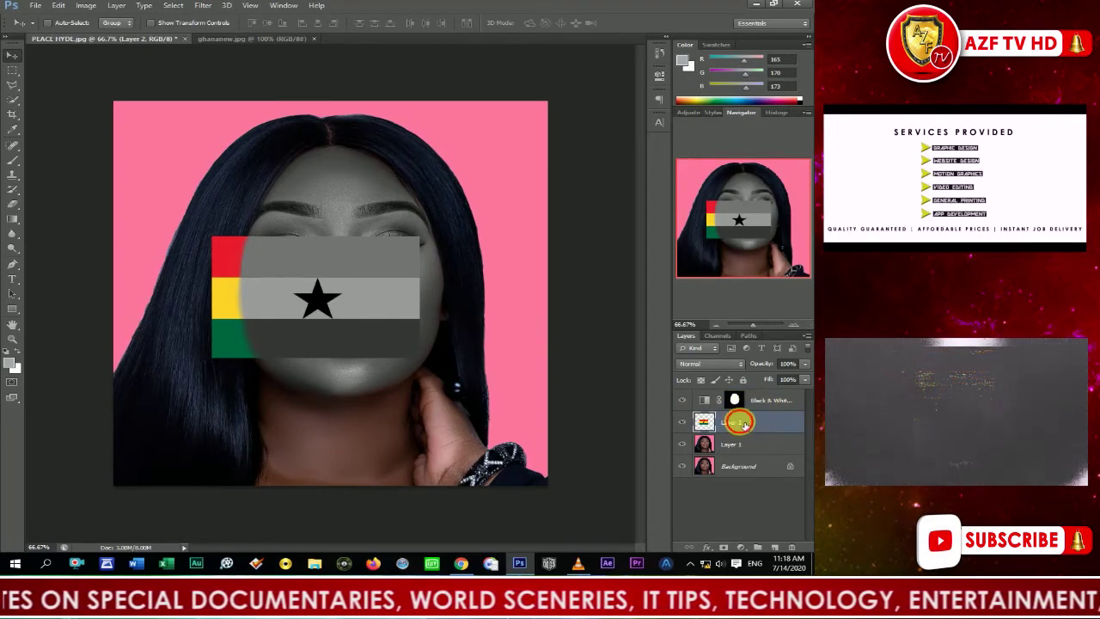
drag(754, 401, 748, 392)
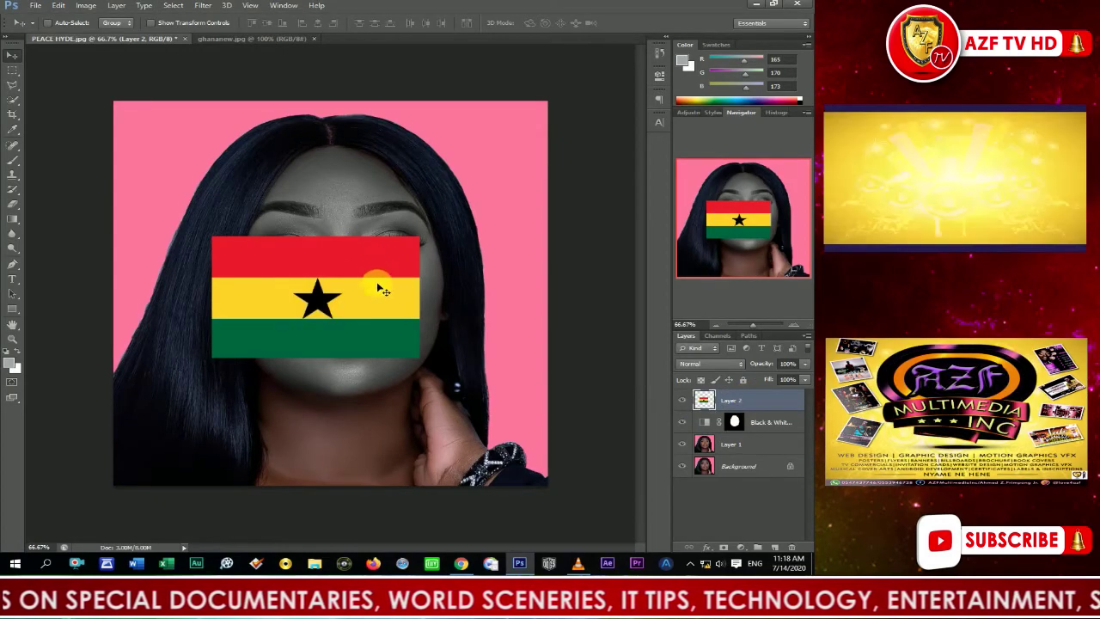
Position the flag over the face and stretch it with Free Transform to about 174% width and 217% height.
drag(343, 274, 369, 244)
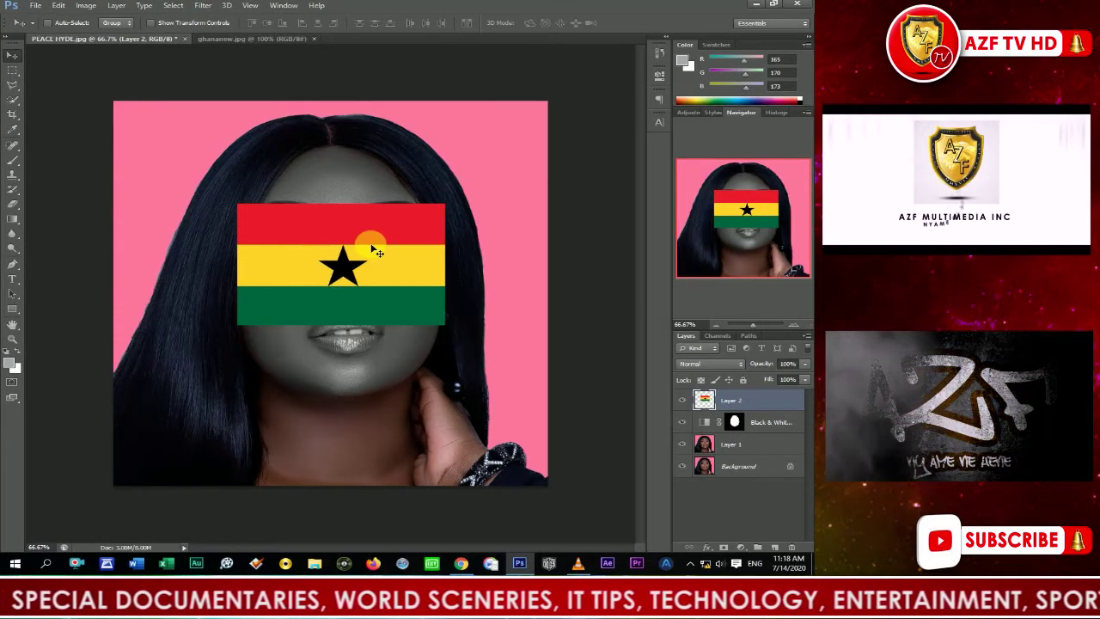
key(ctrl+t)
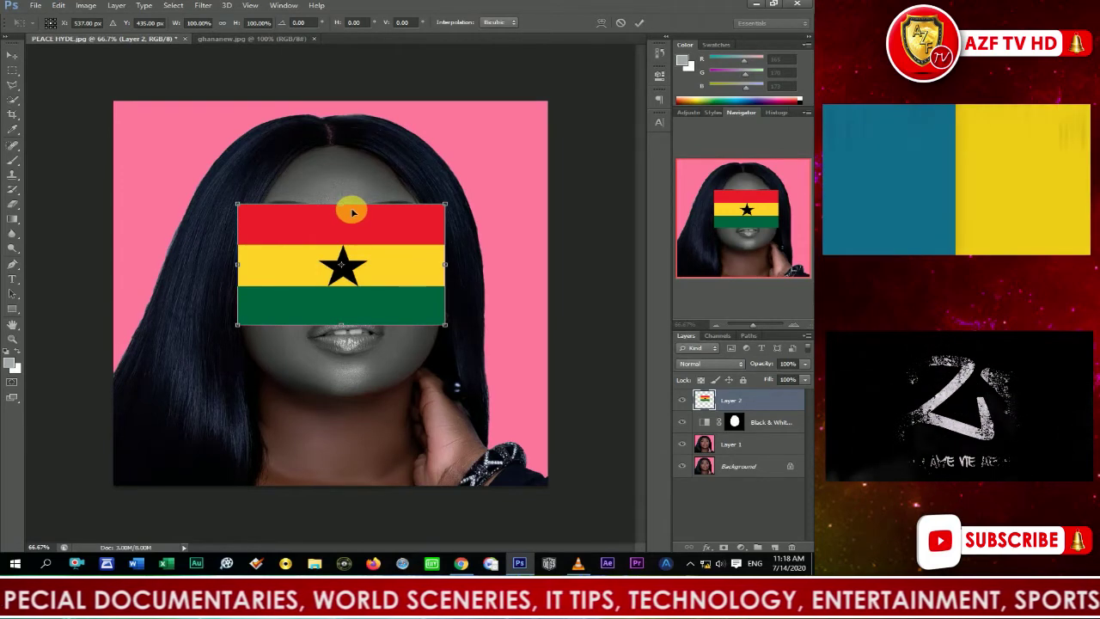
drag(342, 205, 339, 138)
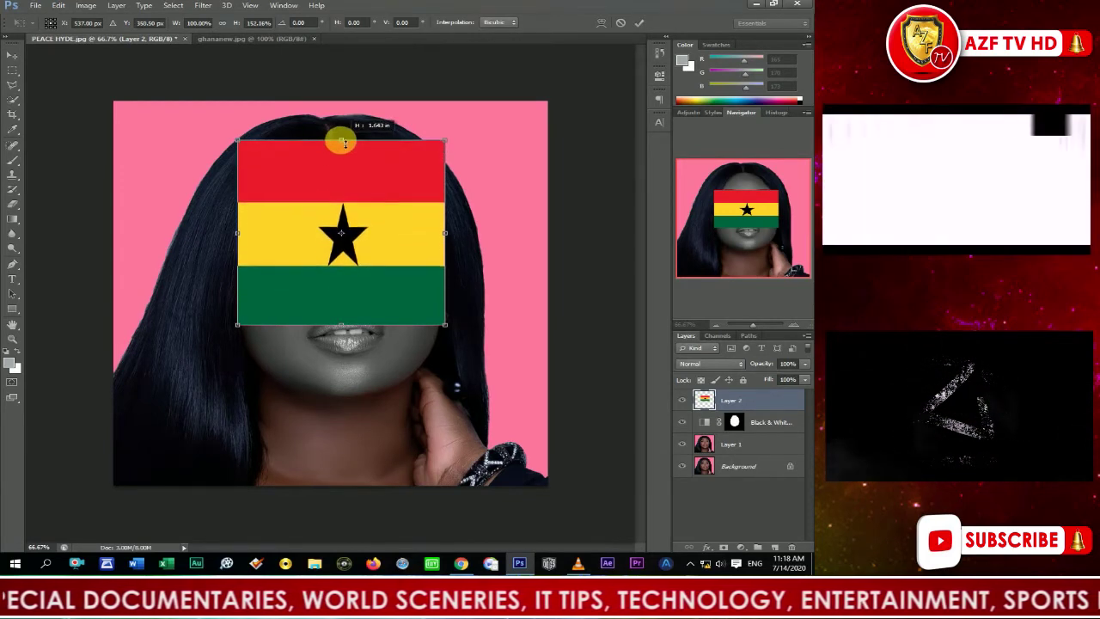
drag(341, 325, 341, 394)
drag(236, 271, 148, 271)
drag(455, 282, 520, 276)
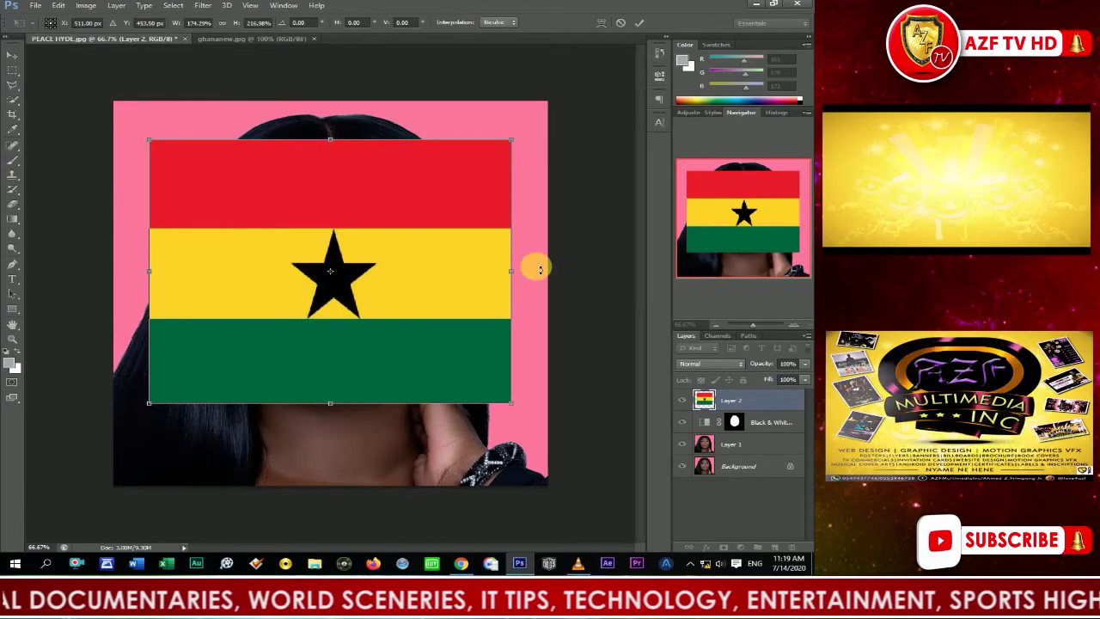
click(639, 23)
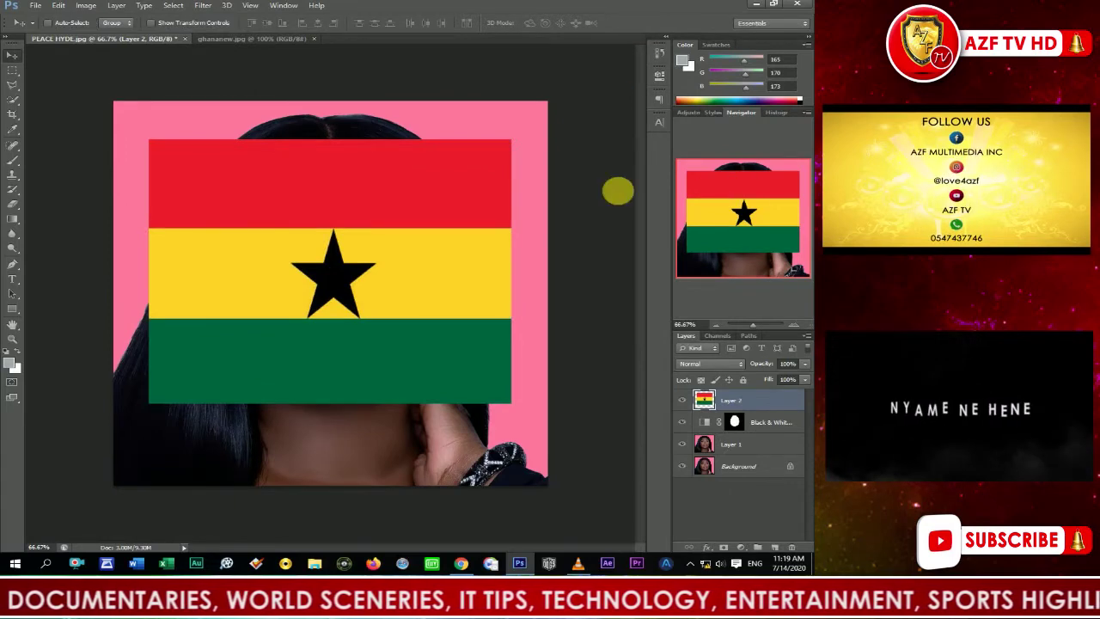
Lower the flag layer's opacity to 49%.
click(804, 364)
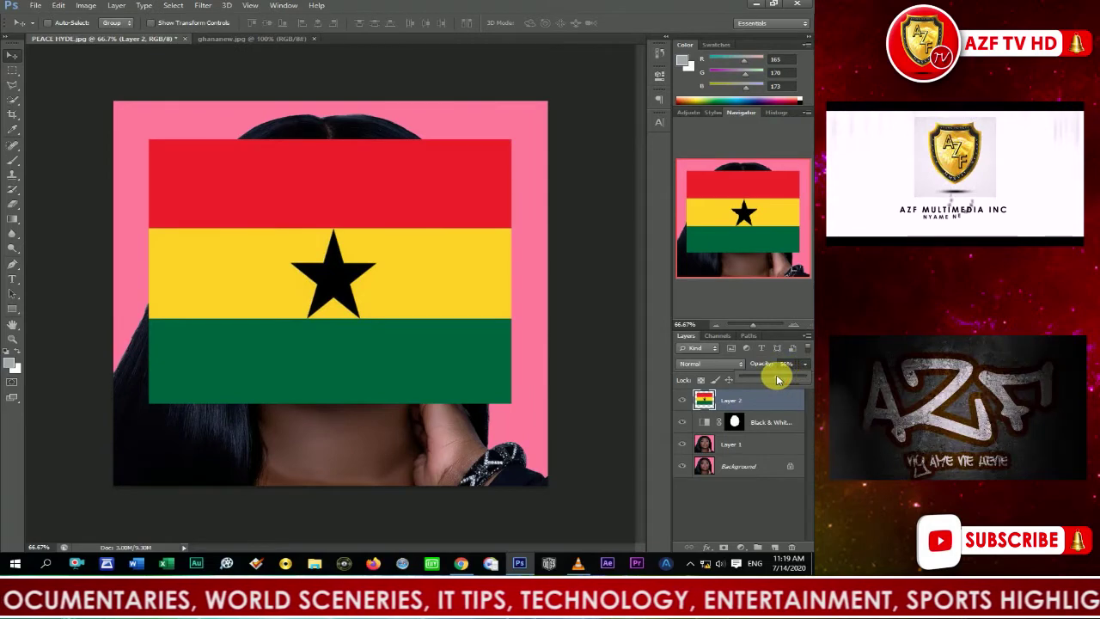
click(773, 376)
drag(773, 376, 772, 379)
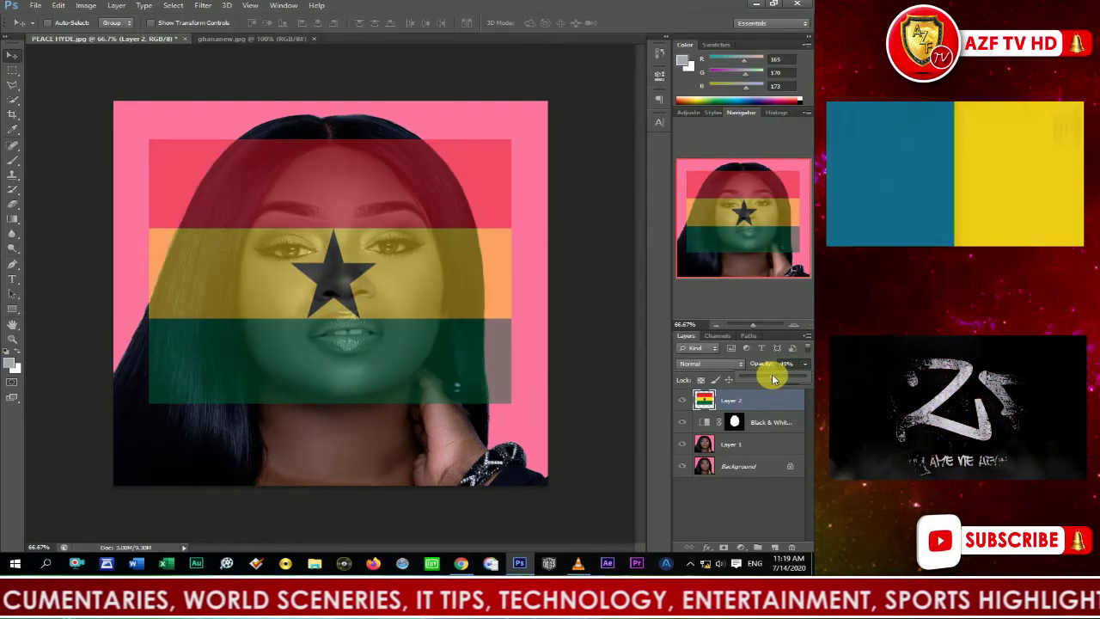
click(641, 238)
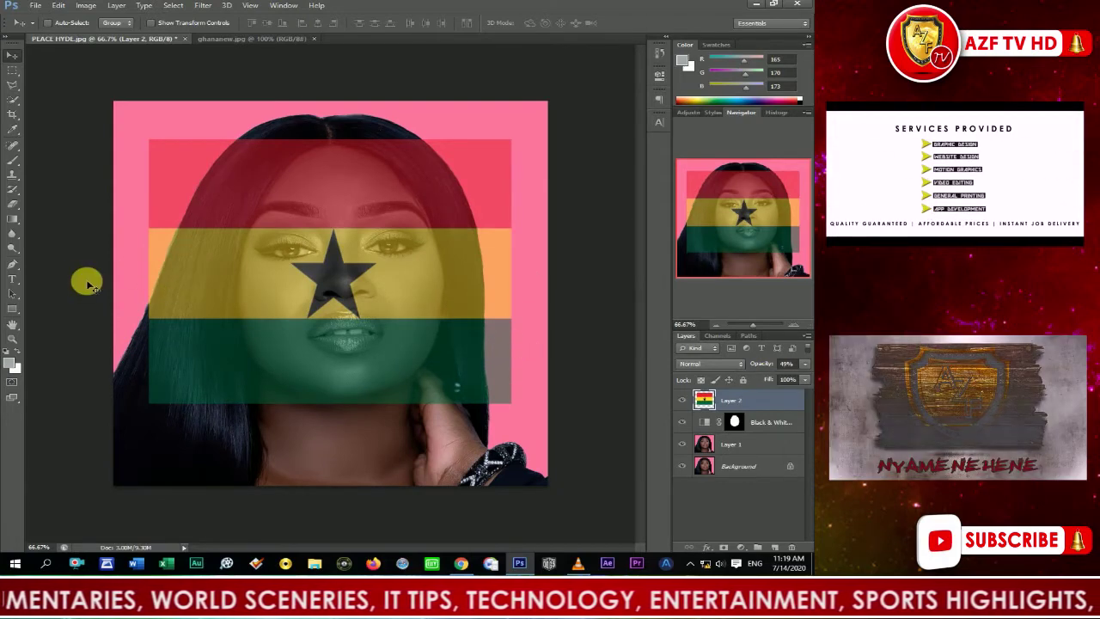
Erase the flag layer over both eyes using the Eraser tool with a soft 32 px brush at 0% hardness.
click(14, 205)
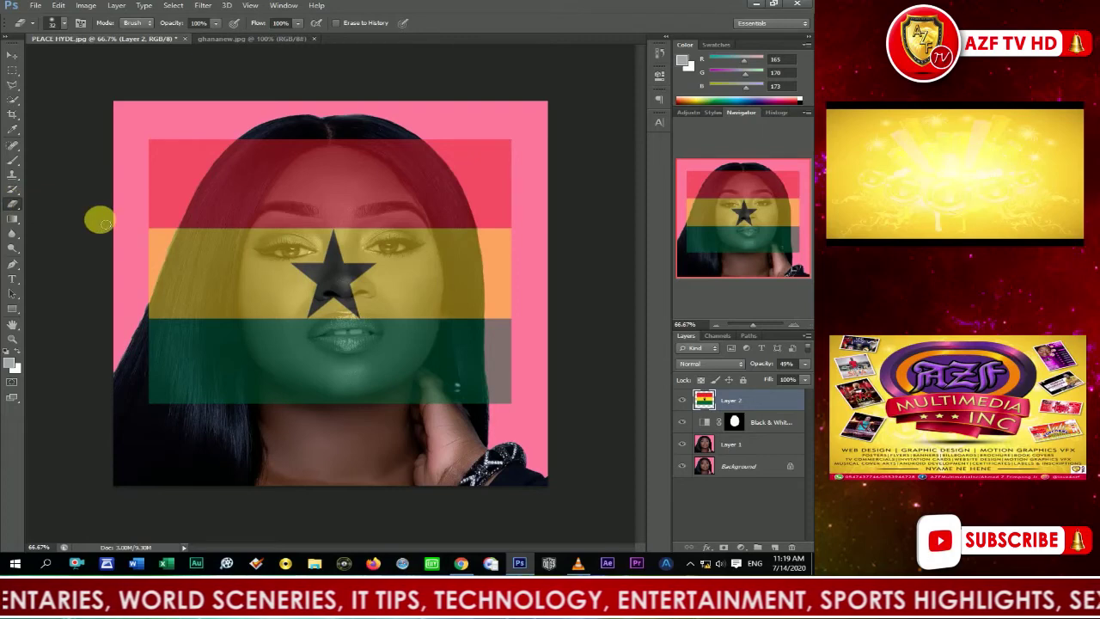
click(64, 23)
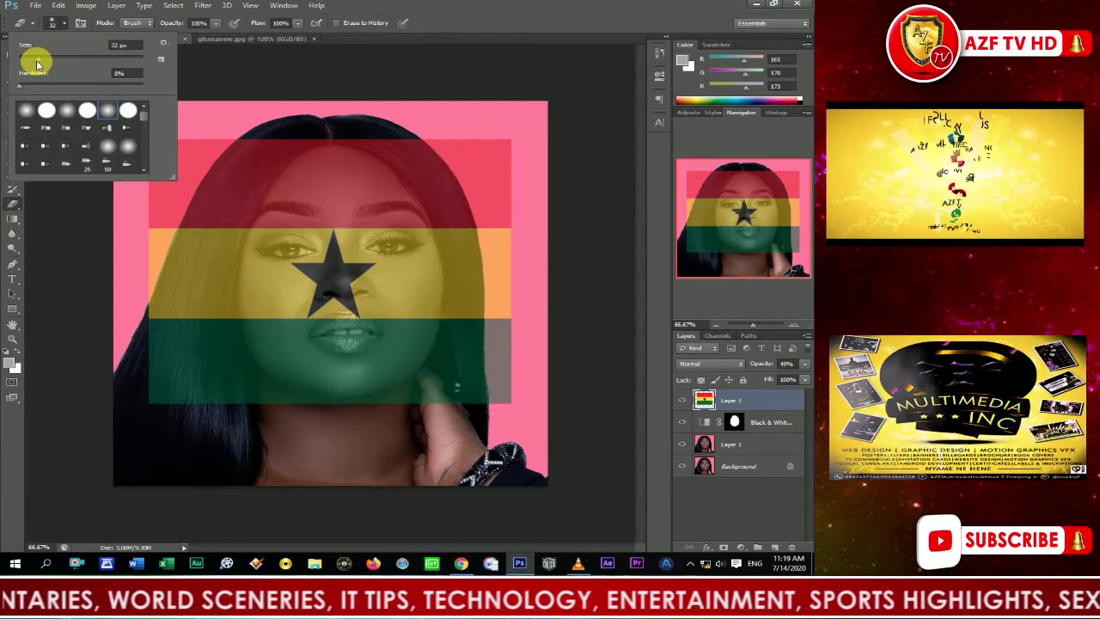
drag(41, 63, 46, 64)
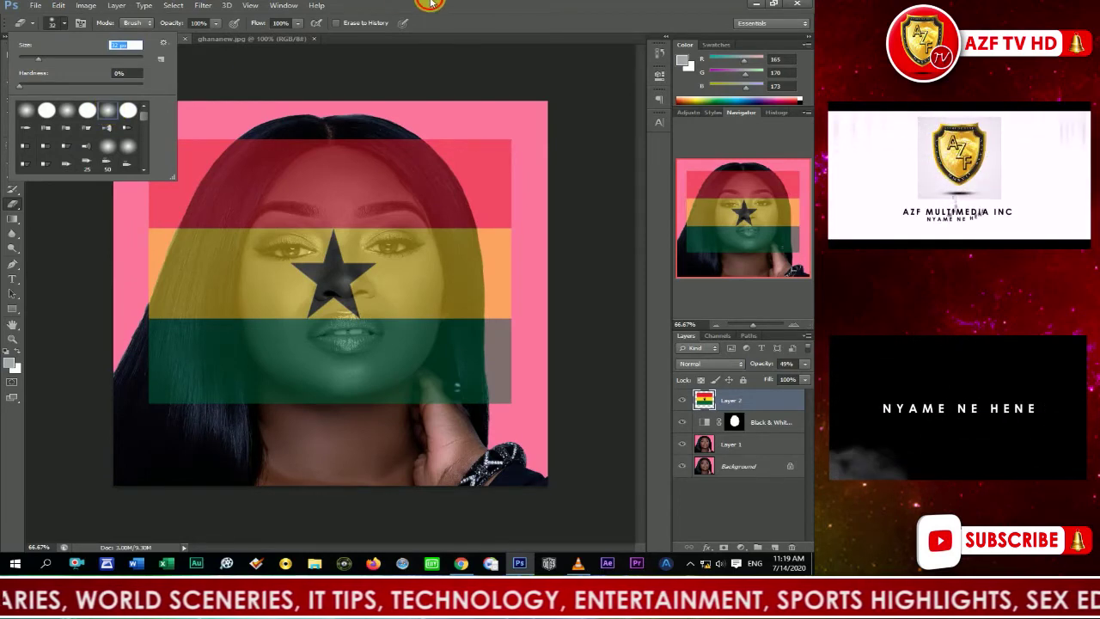
click(464, 359)
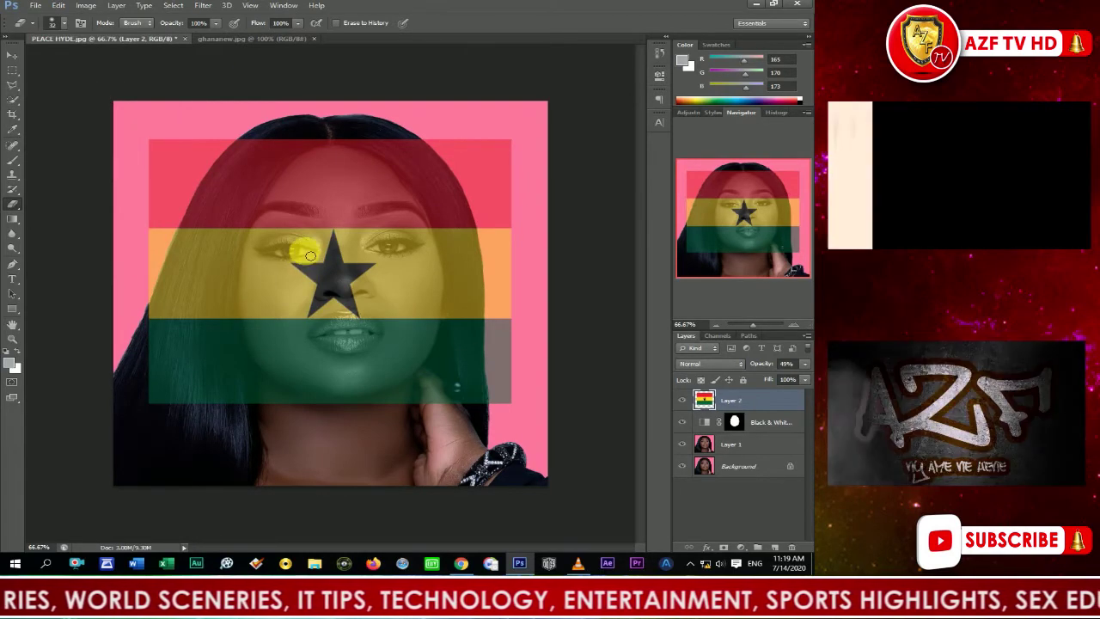
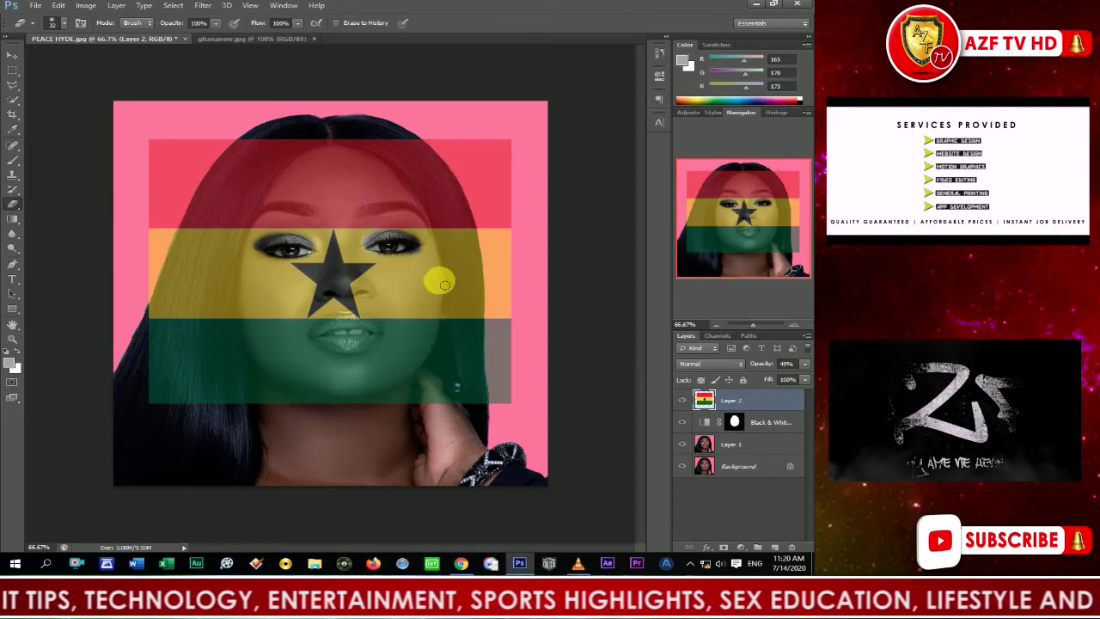
Duplicate the Black & White adjustment layer and move the copy's face mask onto the flag layer.
click(769, 427)
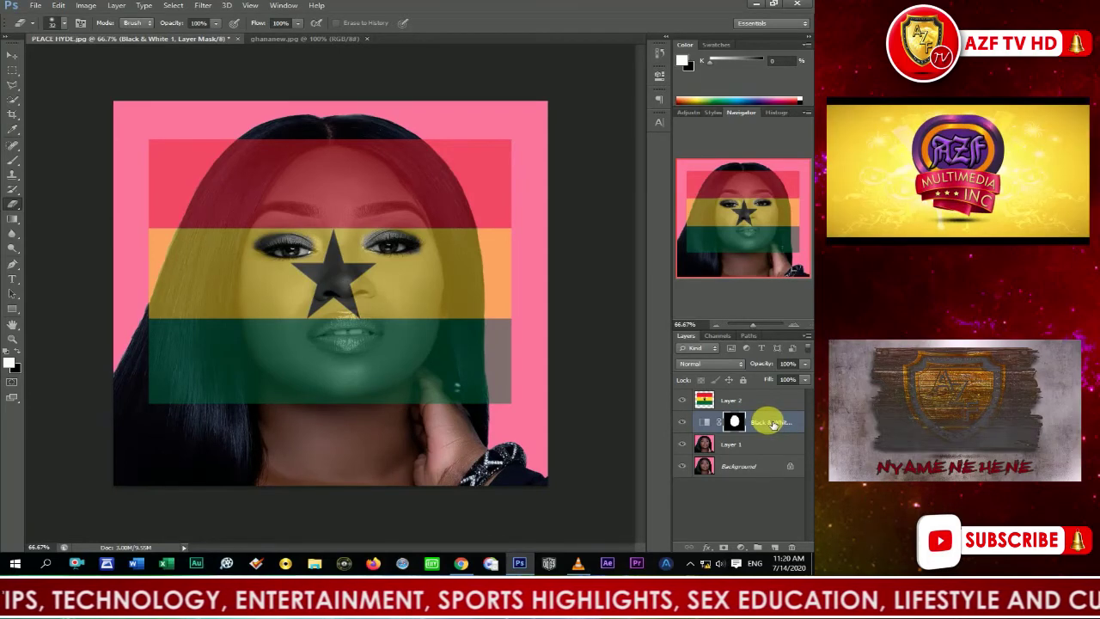
right_click(773, 423)
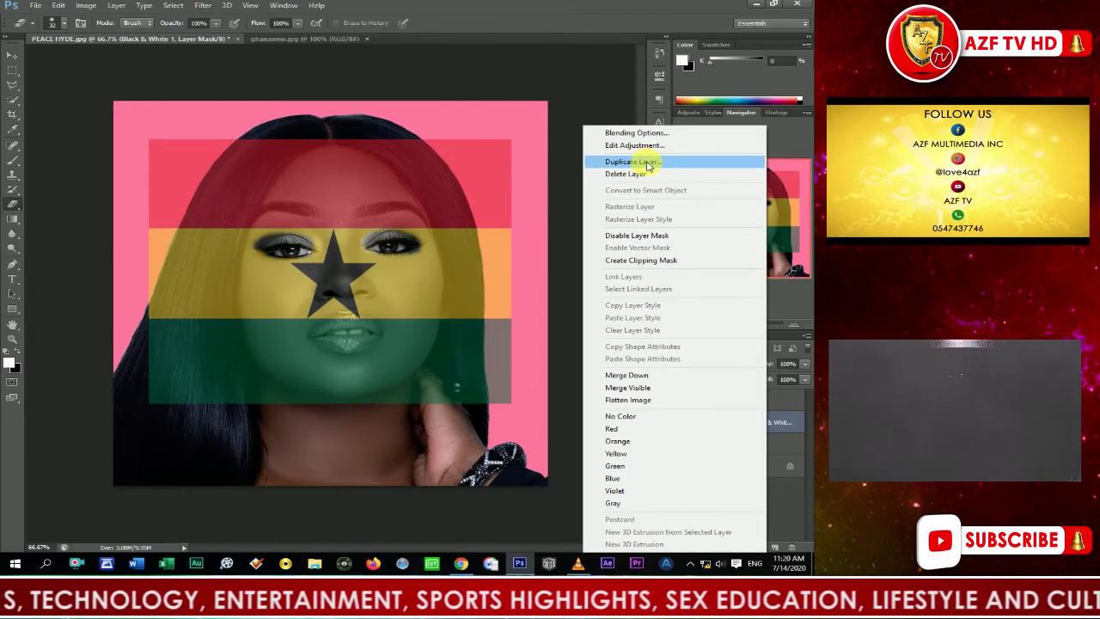
click(795, 427)
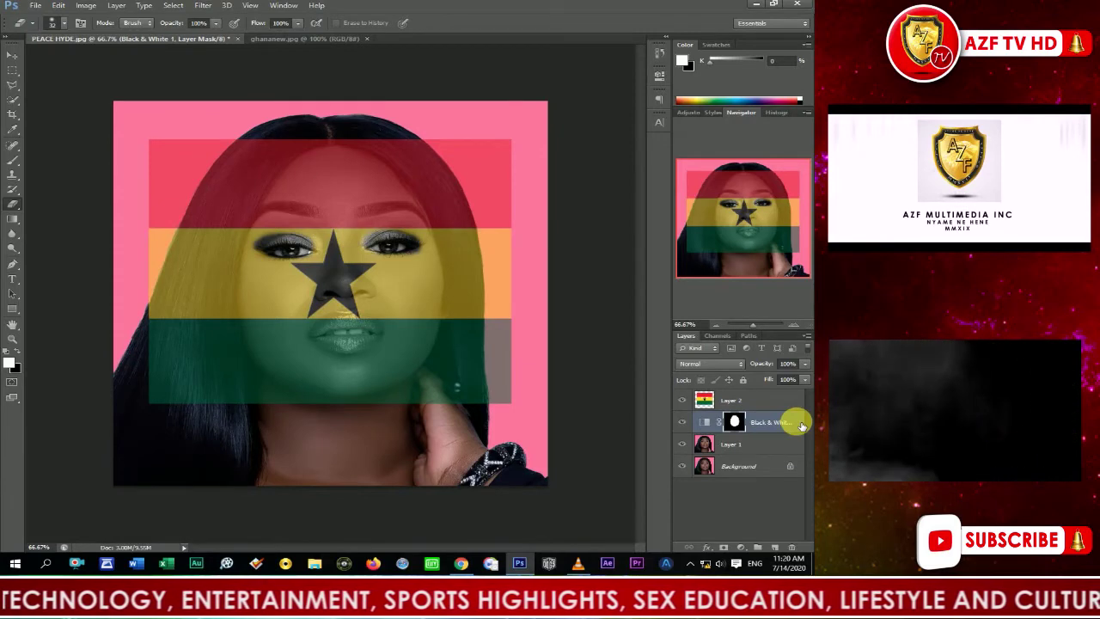
key(ctrl+j)
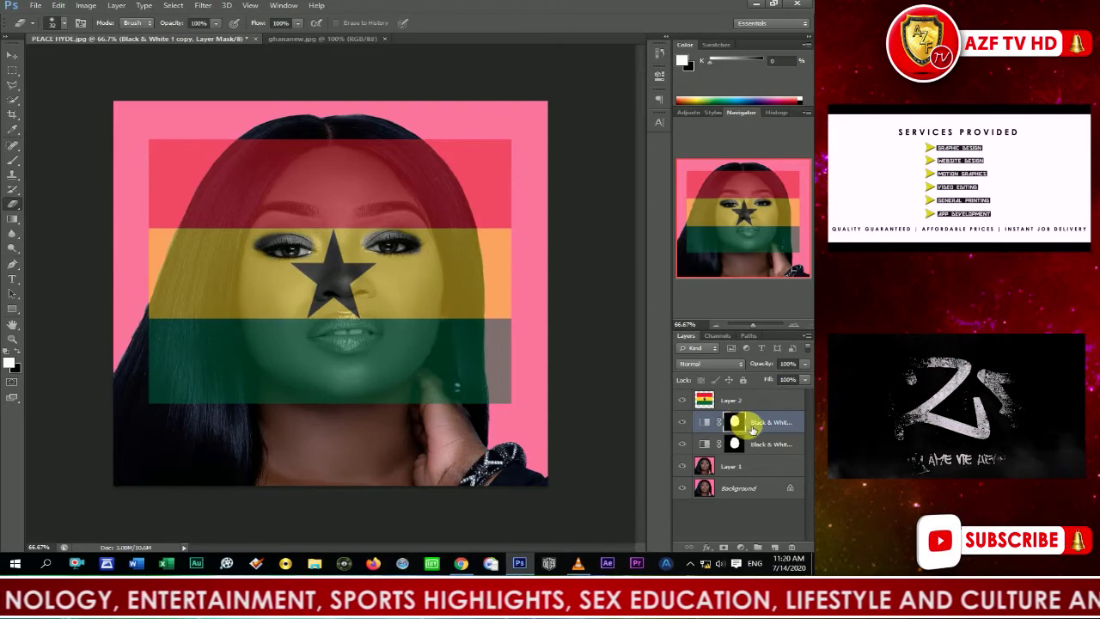
drag(738, 425, 736, 407)
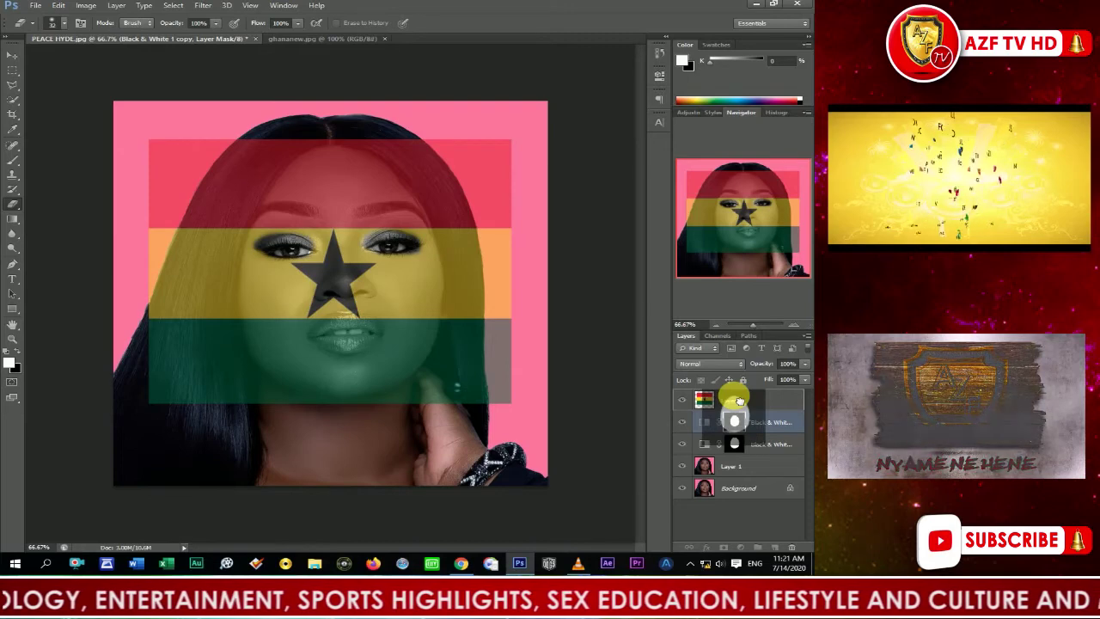
drag(739, 400, 737, 399)
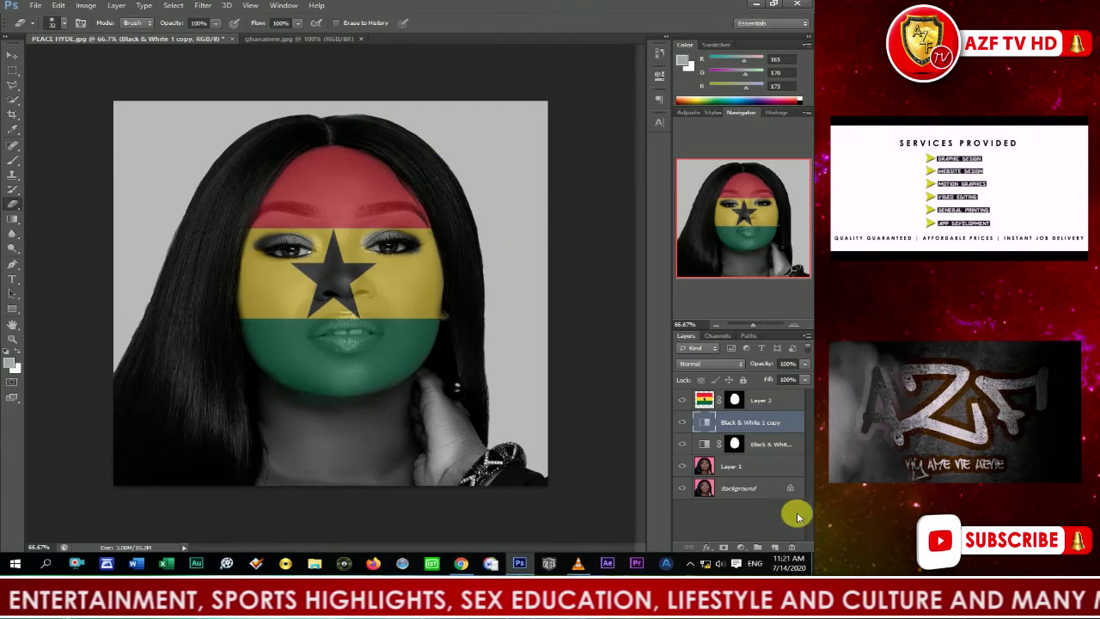
Delete the duplicated Black & White 1 copy adjustment layer.
right_click(749, 422)
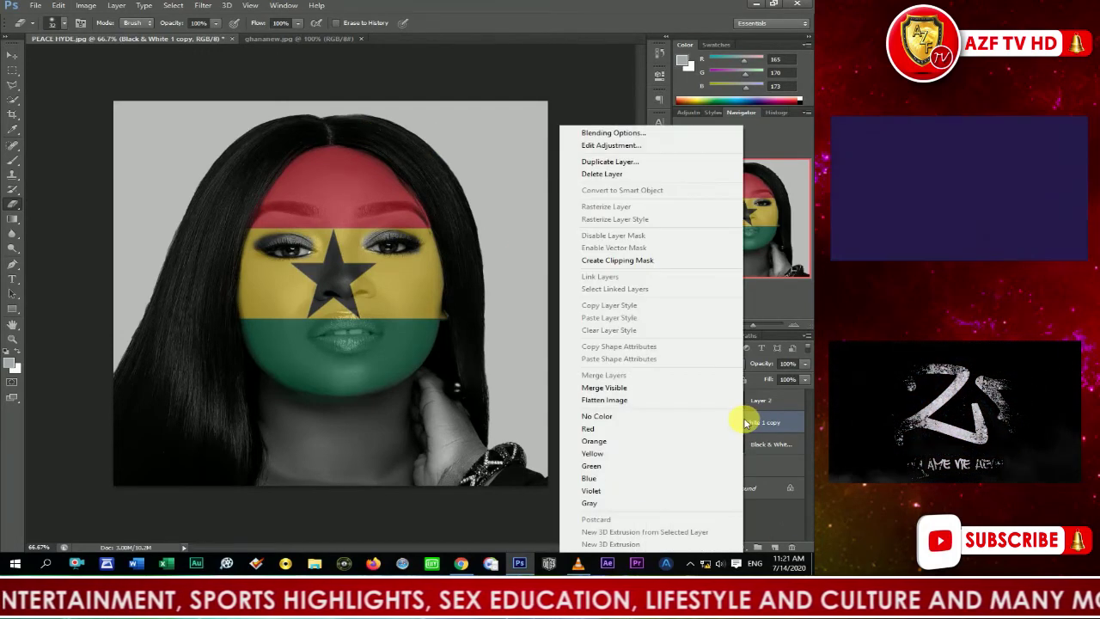
click(599, 175)
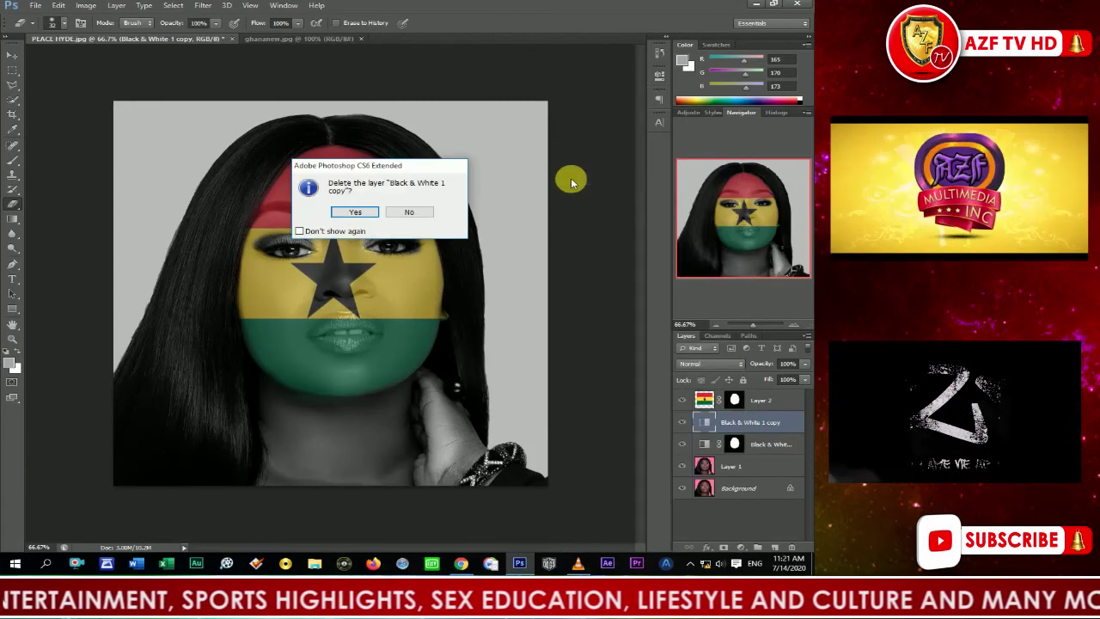
click(355, 212)
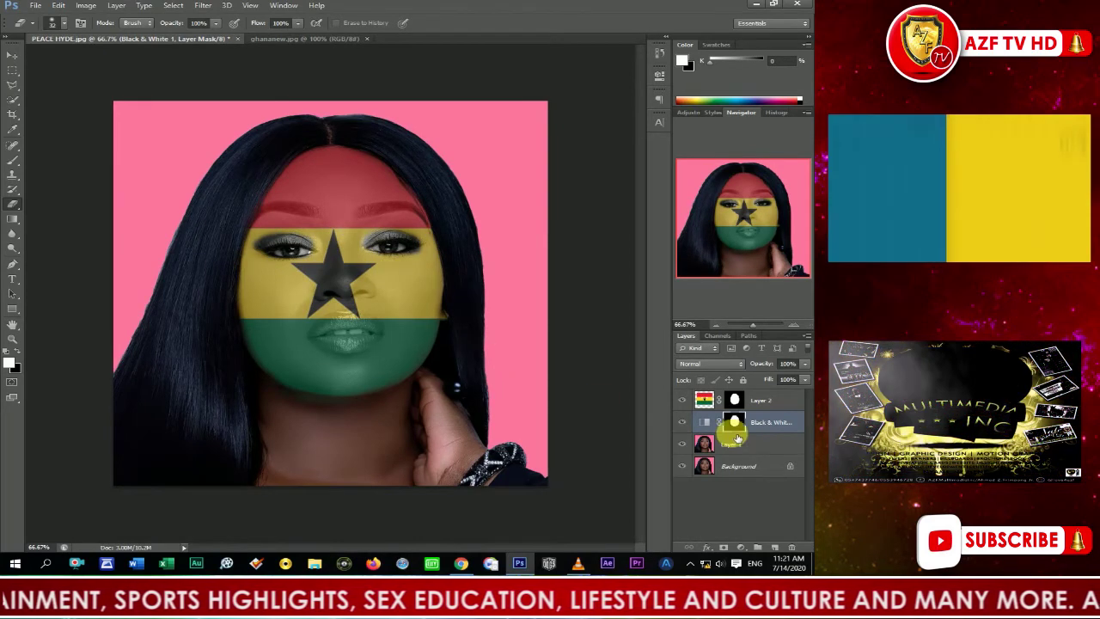
Raise the flag layer's opacity to 100%.
click(782, 397)
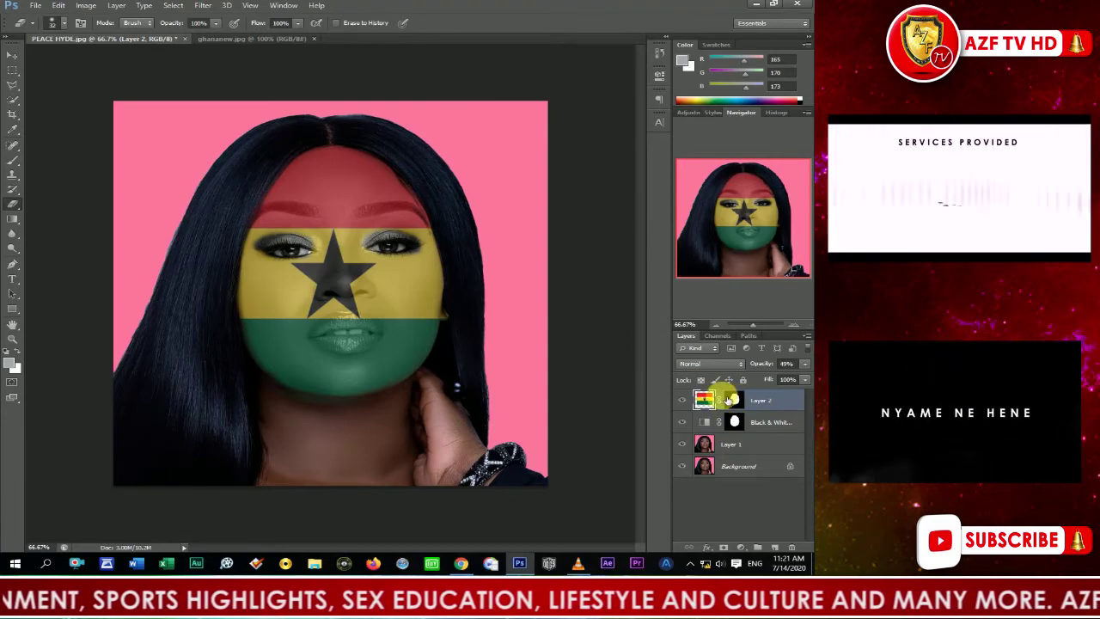
click(805, 364)
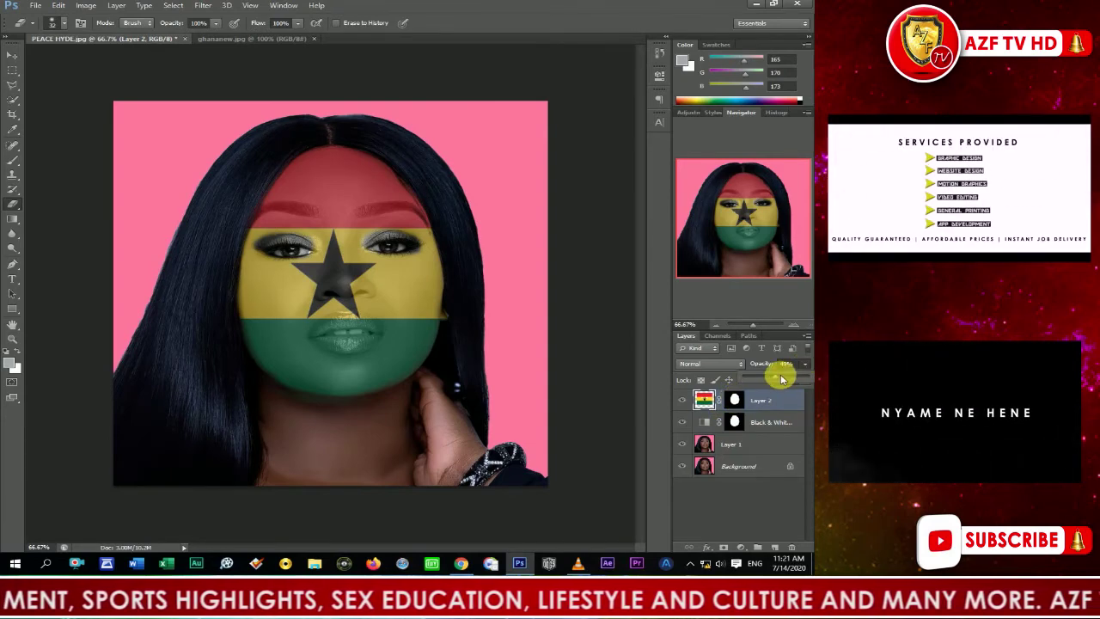
drag(777, 379, 808, 378)
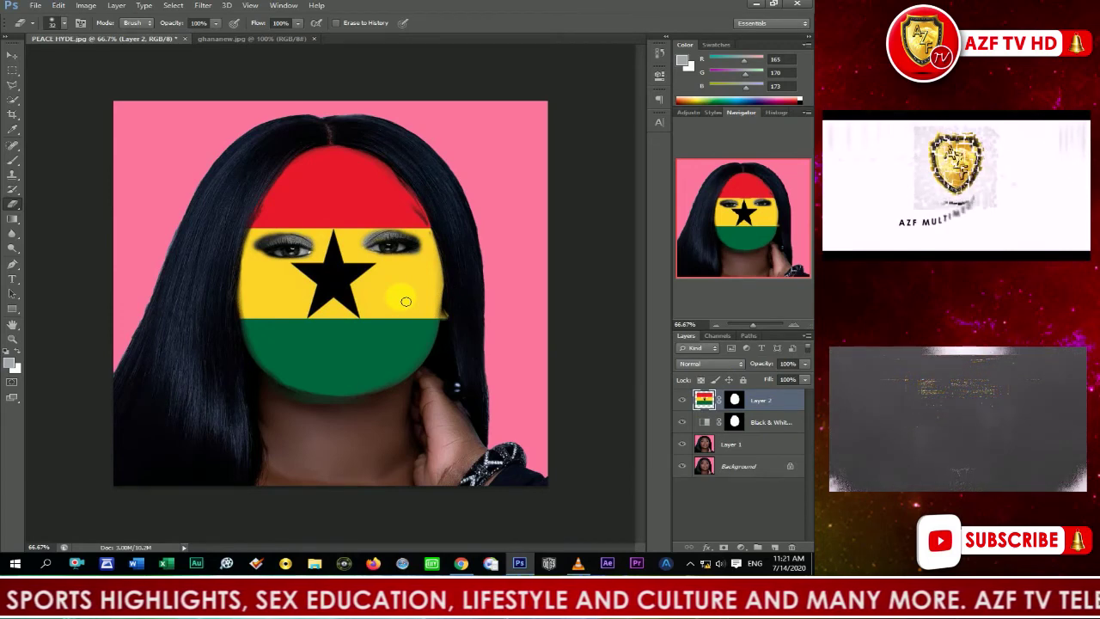
Cycle the flag layer's blend mode from Normal through Darken, Multiply, Linear Burn, Lighten, Screen, Color Dodge and Lighter Color to Overlay.
click(699, 365)
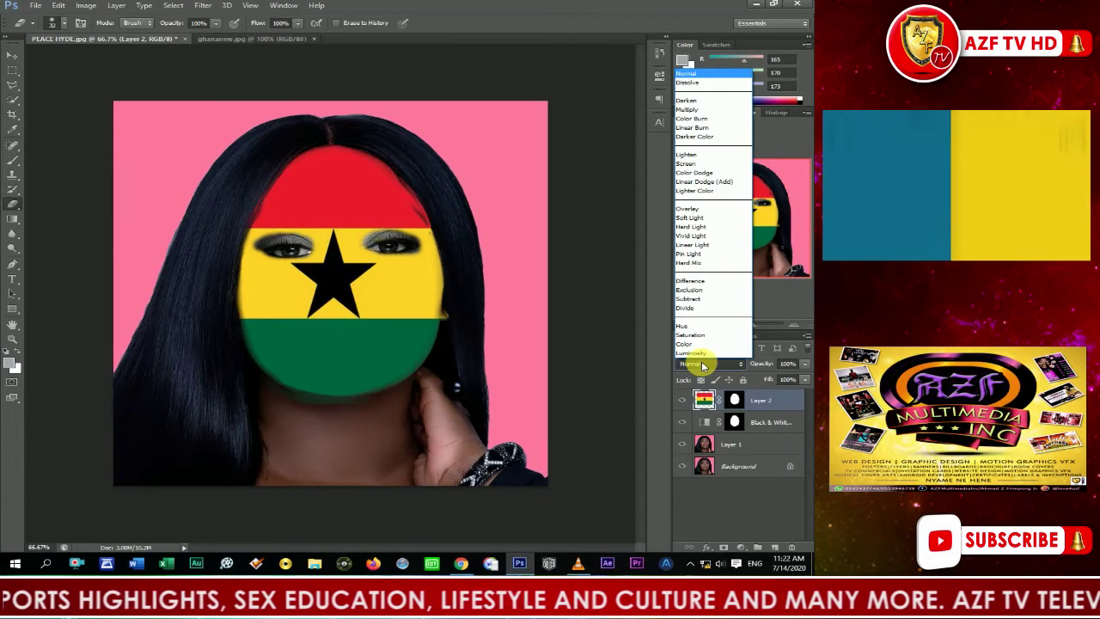
click(701, 365)
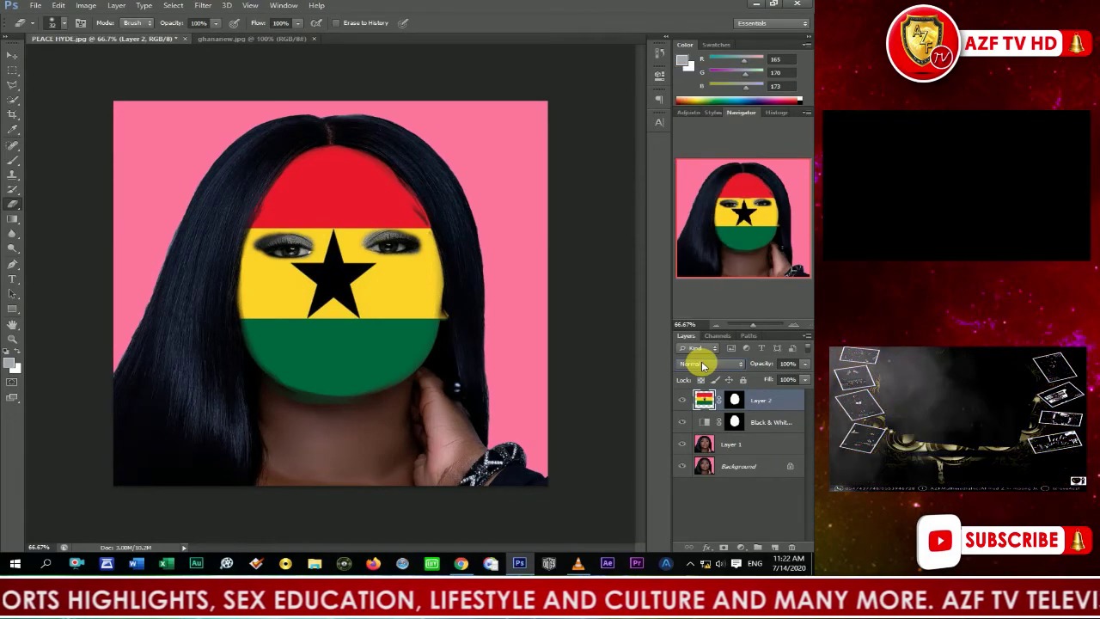
click(701, 365)
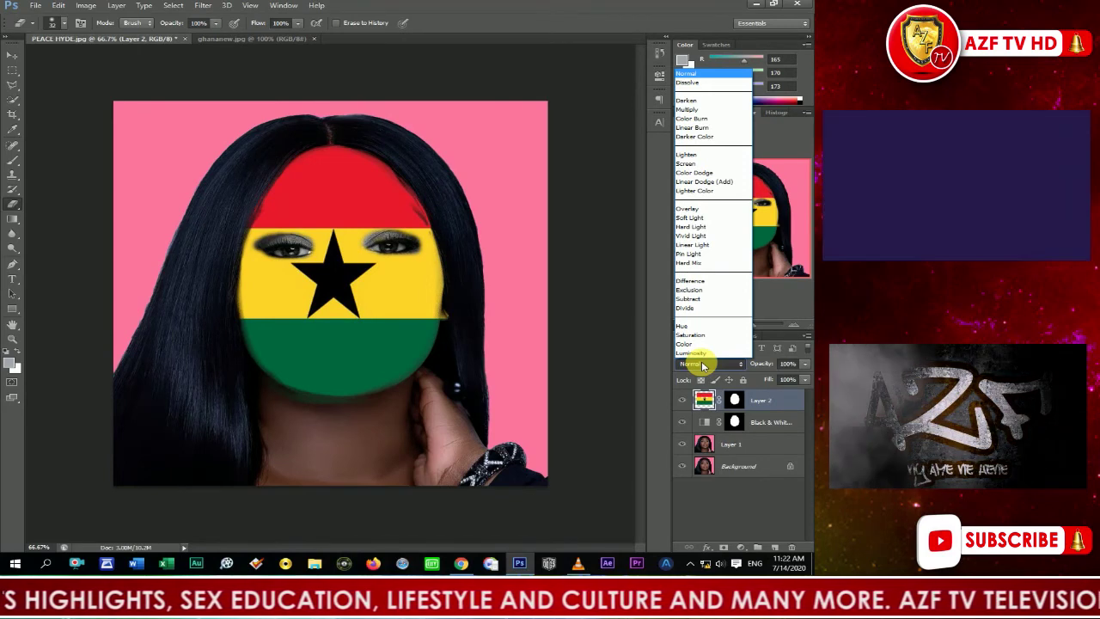
click(697, 75)
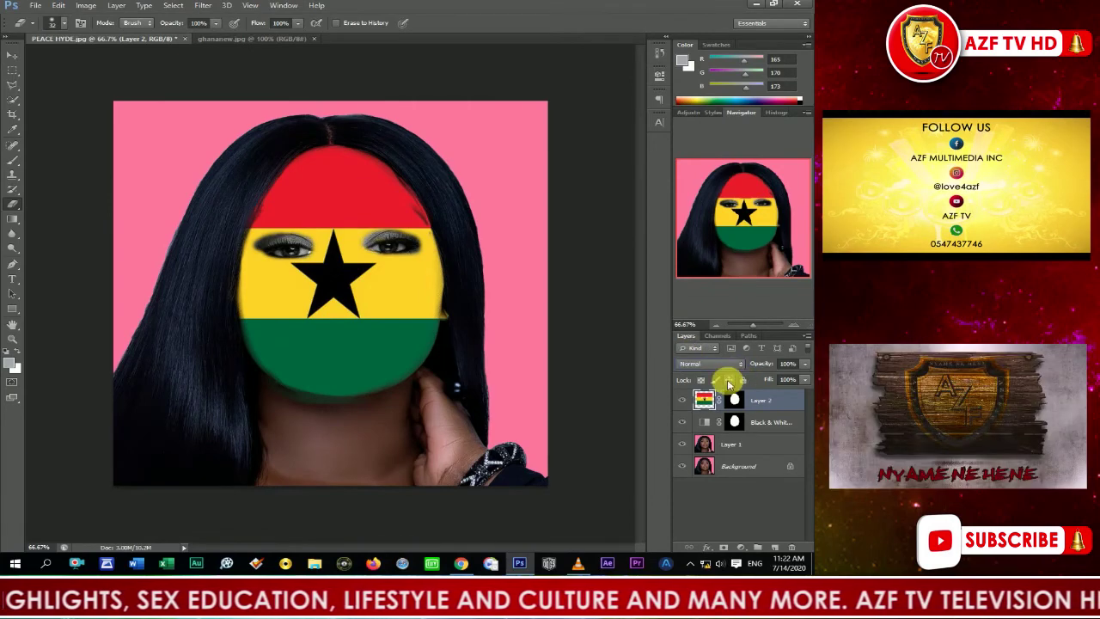
key(shift+alt+i)
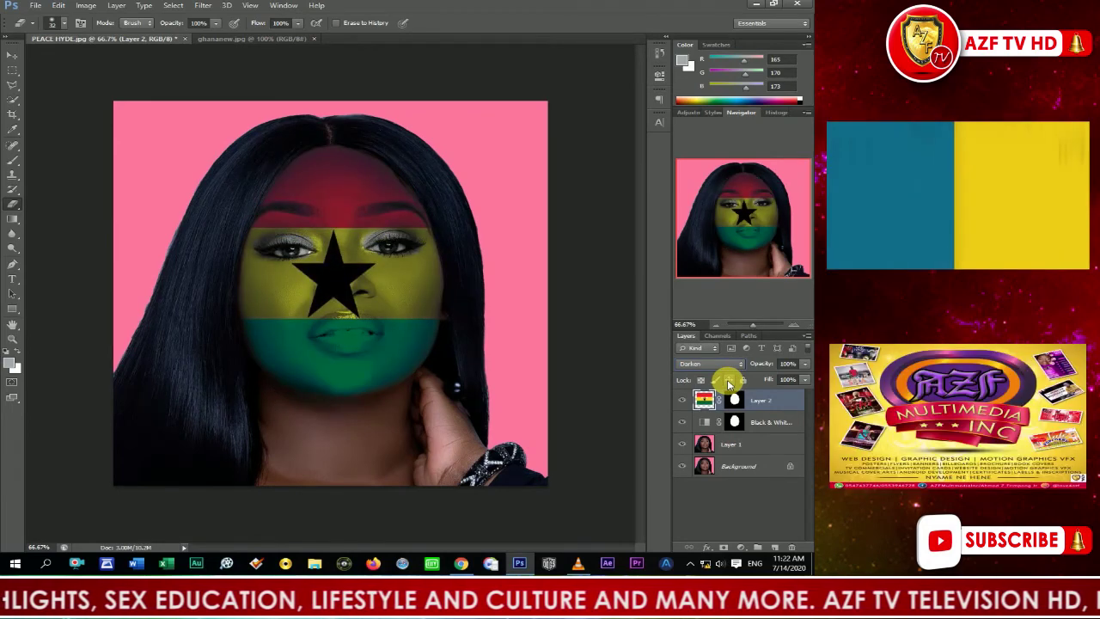
key(shift+alt+m)
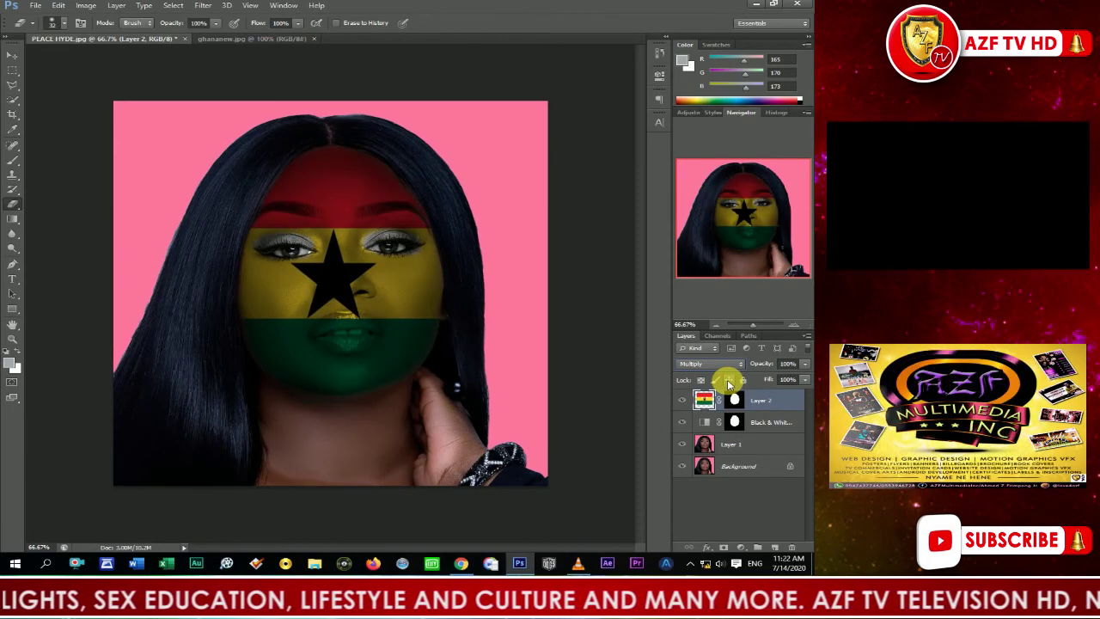
key(shift+alt+b)
key(shift+alt+a)
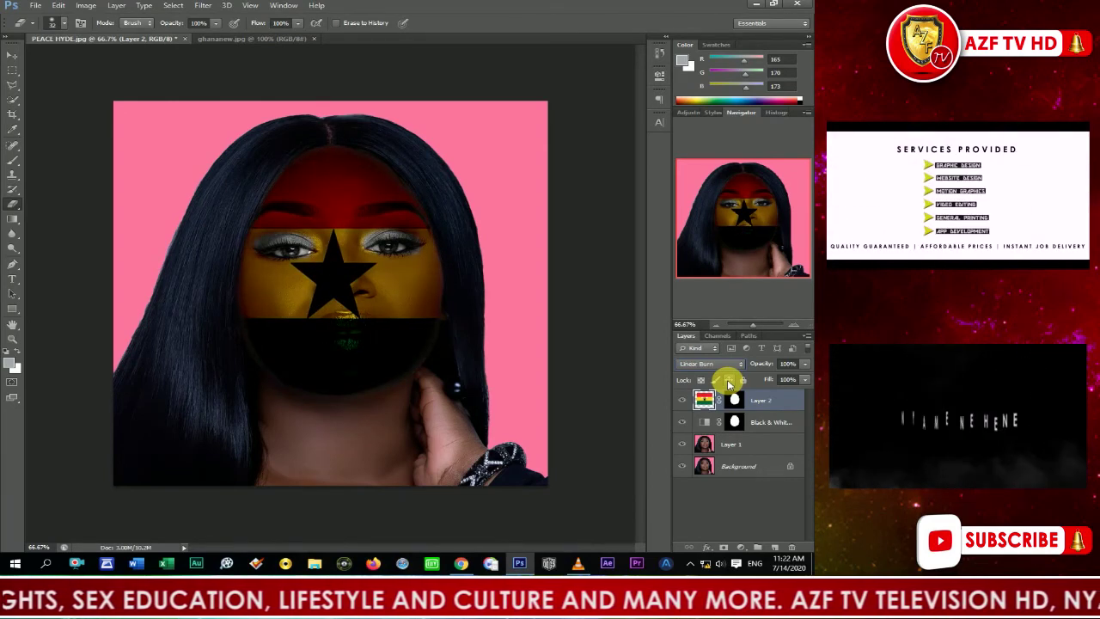
key(shift+plus)
key(shift+plus)
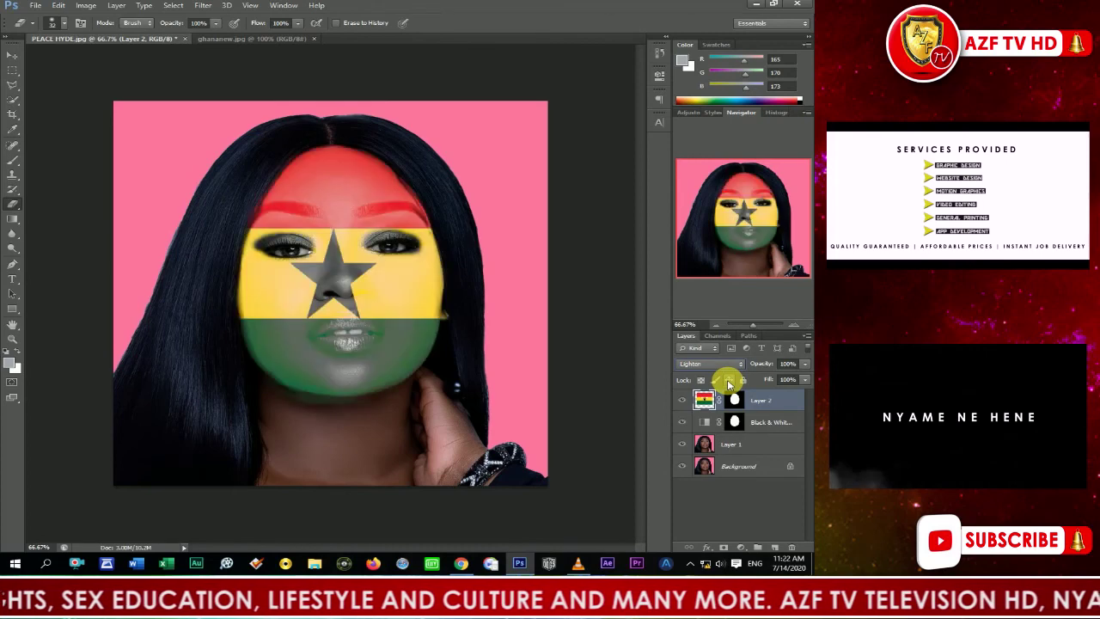
key(shift+plus)
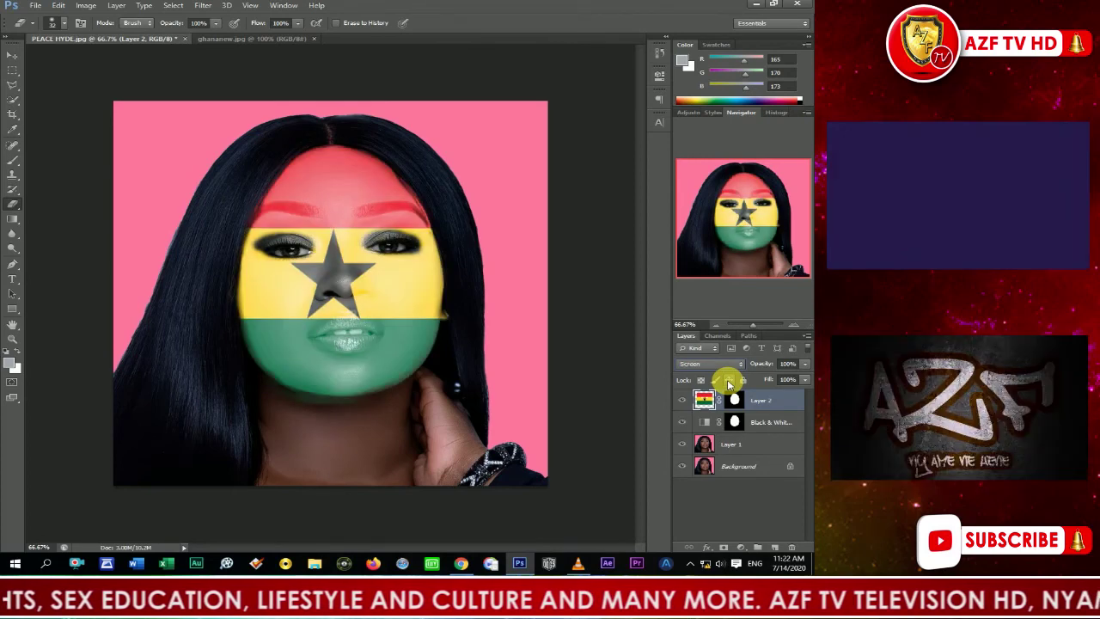
key(shift+plus)
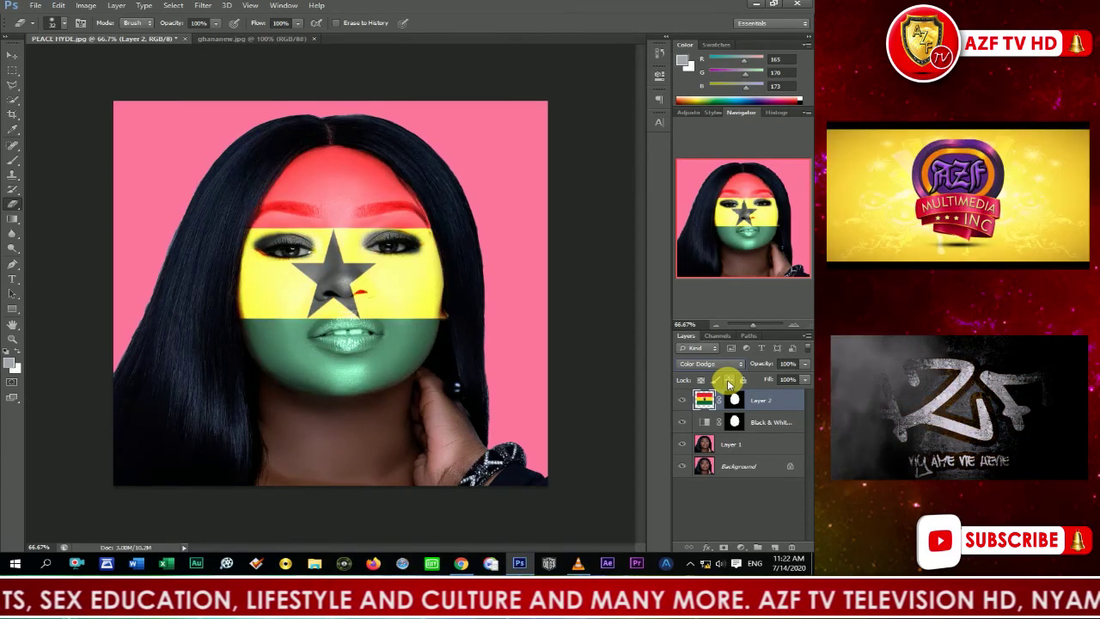
key(shift+plus)
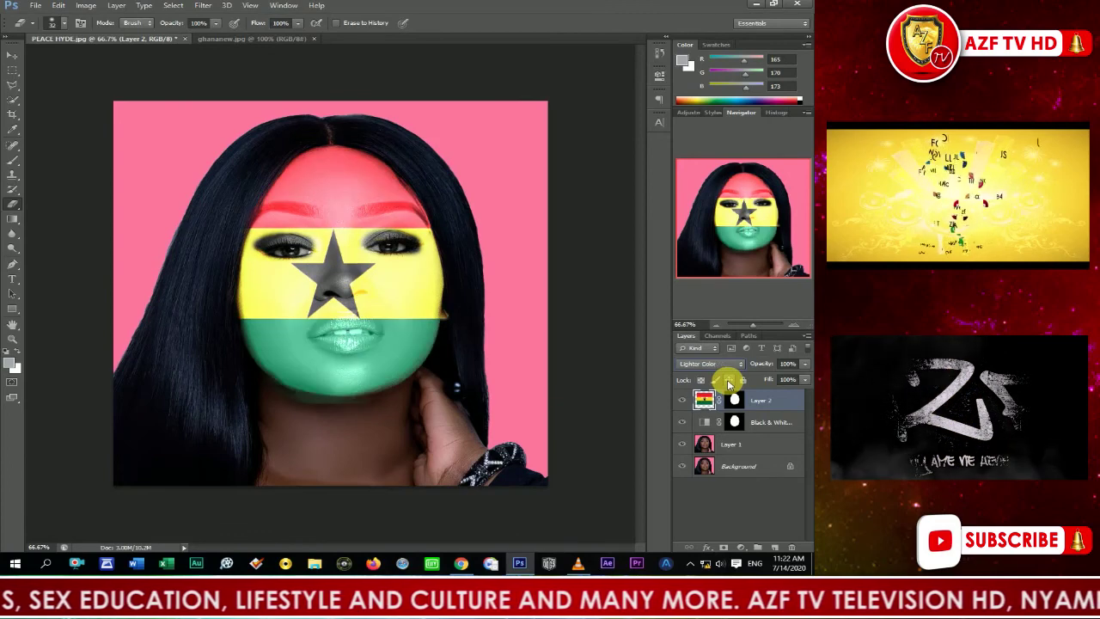
key(shift+plus)
key(shift+plus)
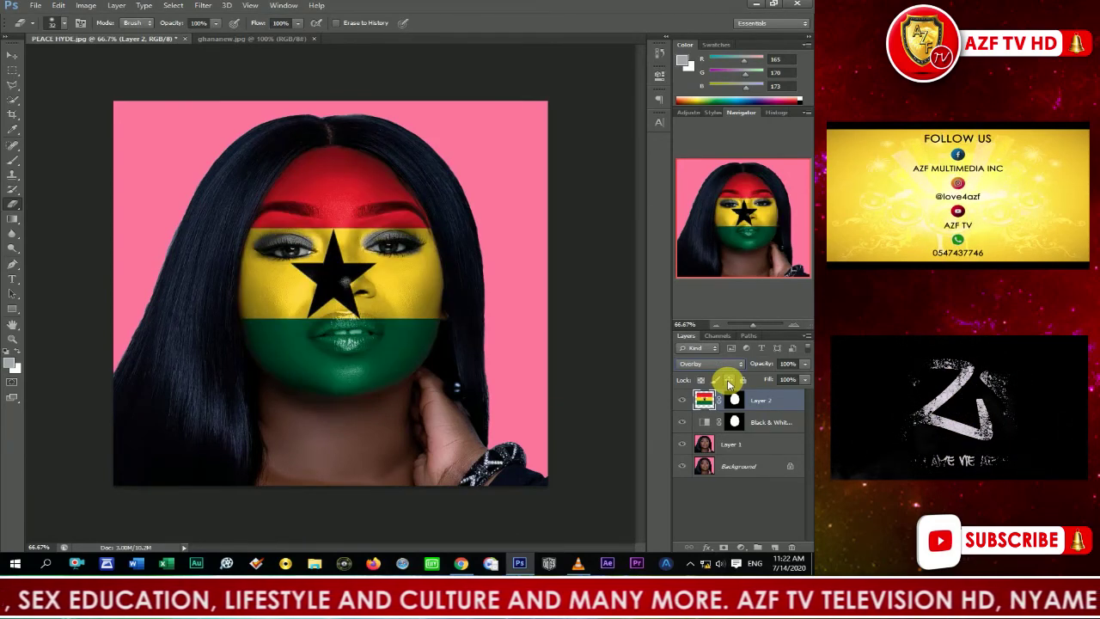